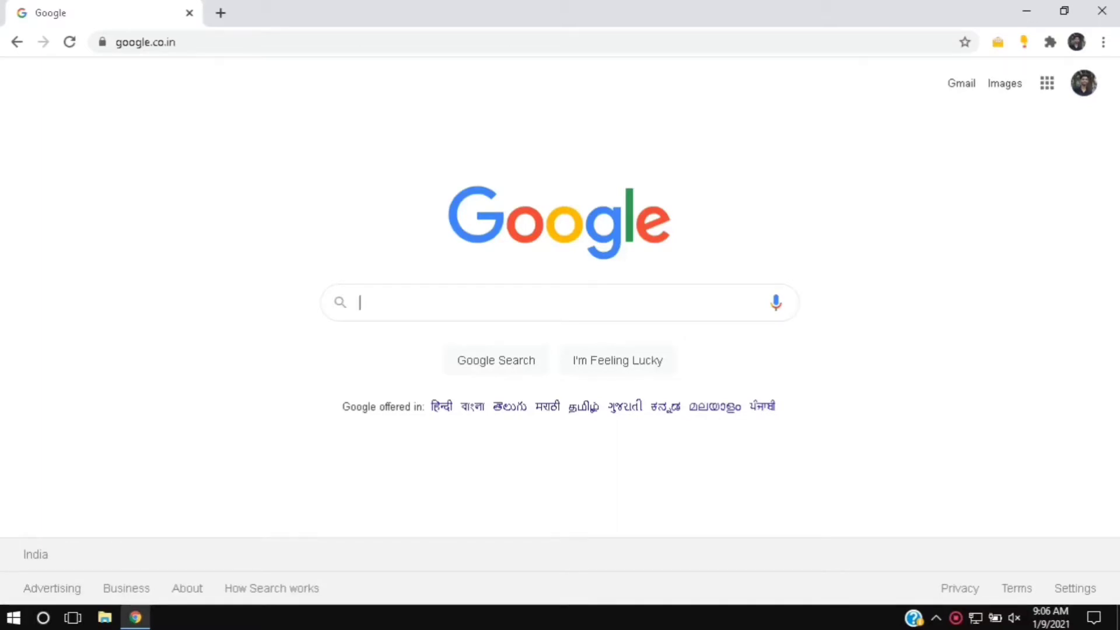
- Search Google for "flutter install" and open the official Install - Flutter documentation page
text(flutter)
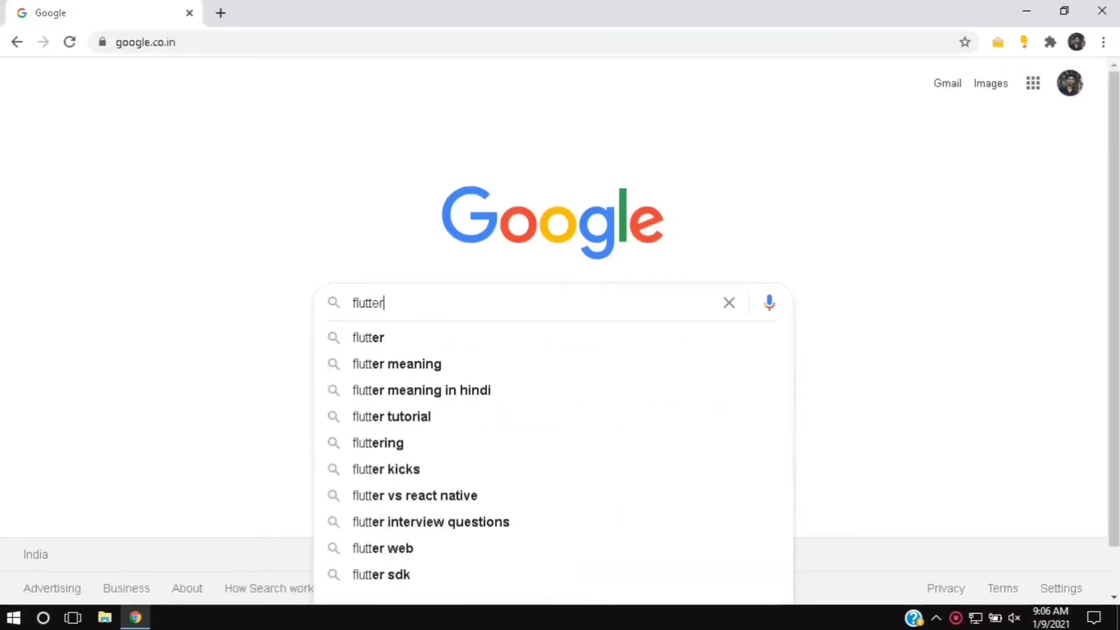
text( i)
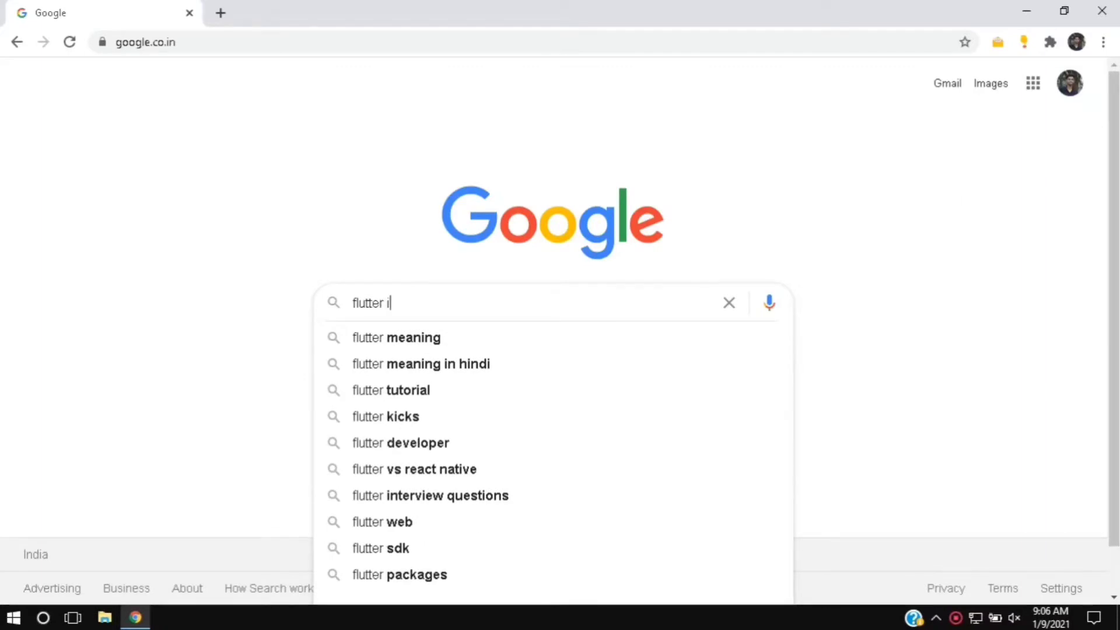
text(ns)
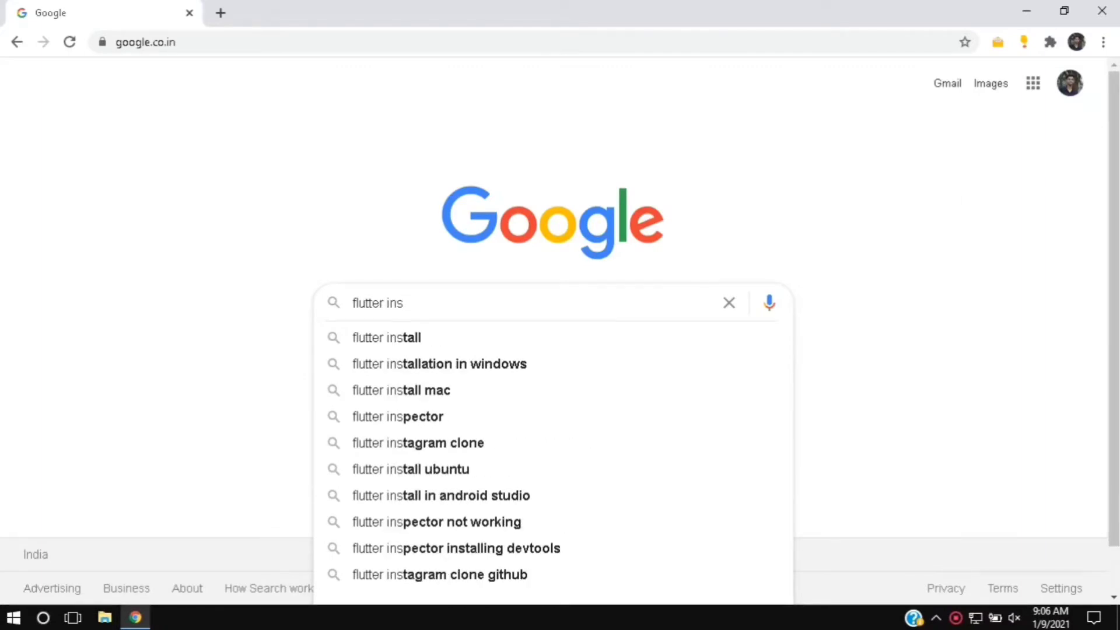
key(Down)
key(Return)
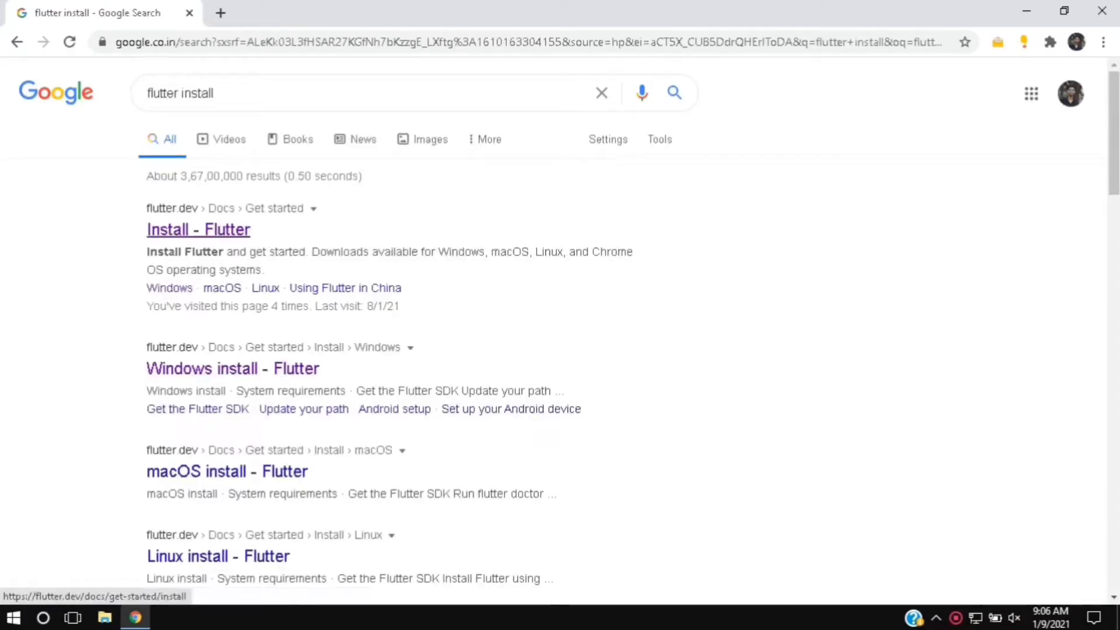
click(198, 230)
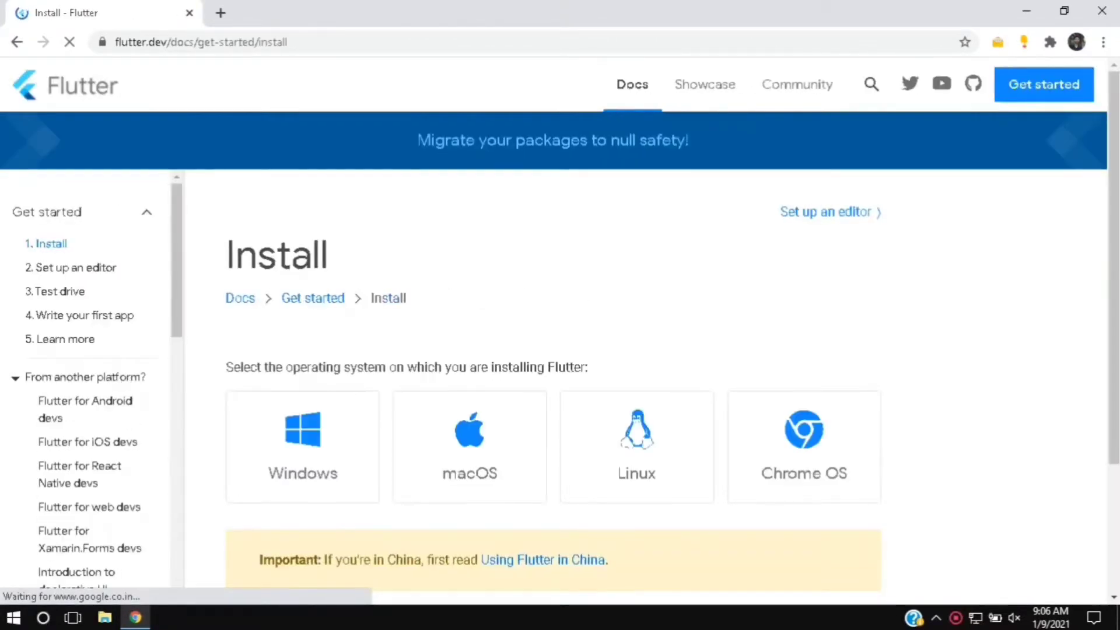
- Open the Windows install instructions and download the flutter_windows_1.22.5-stable.zip bundle
scroll(553, 350, down, 1)
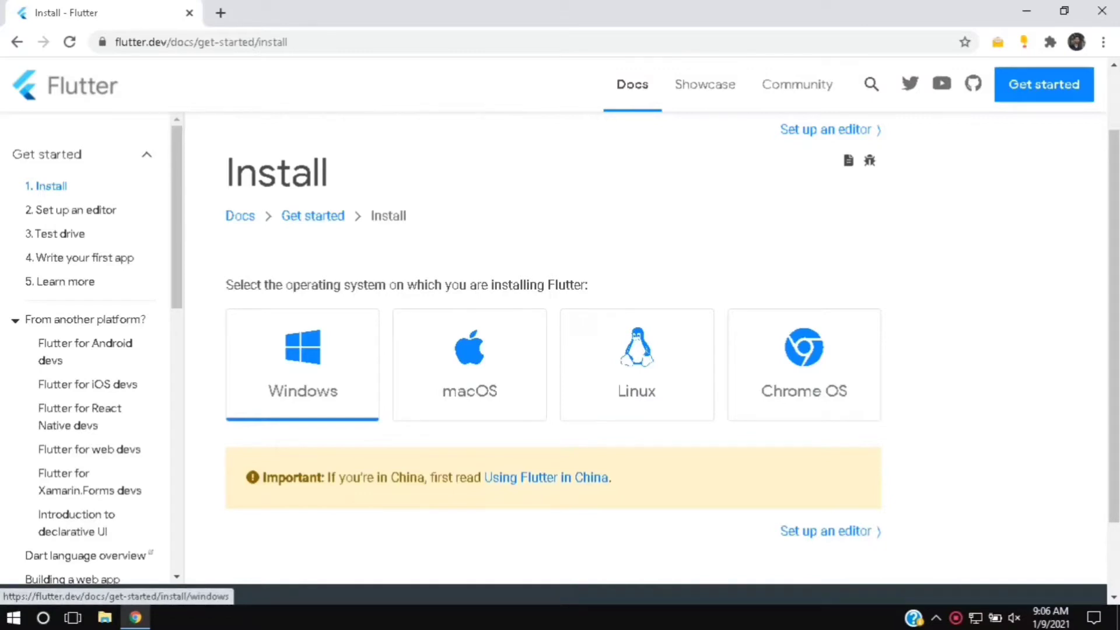
click(303, 365)
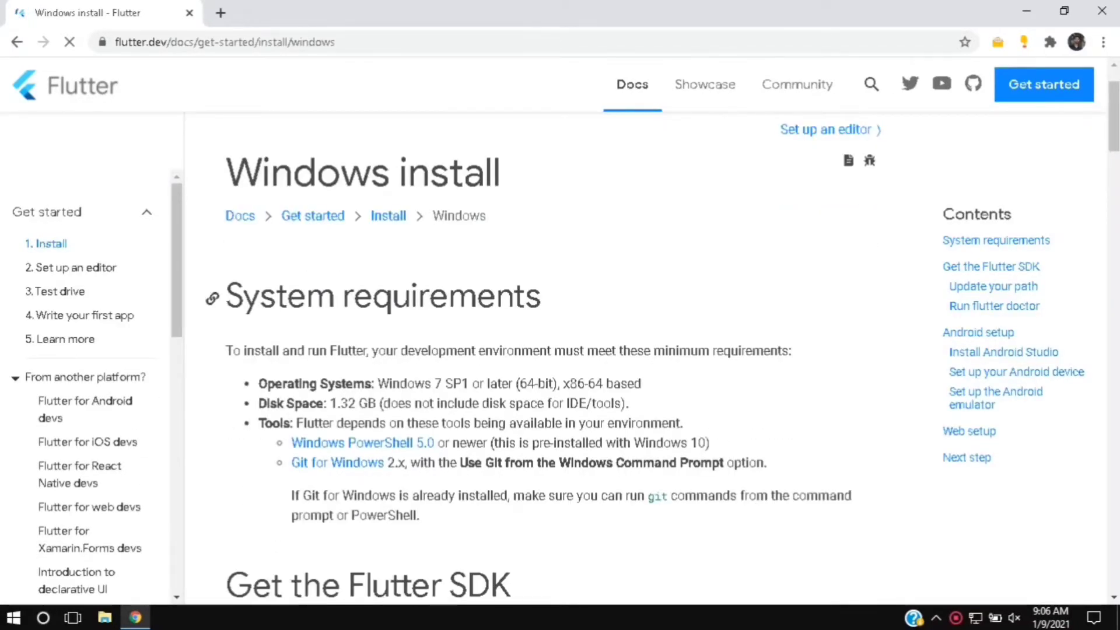
scroll(560, 350, down, 2)
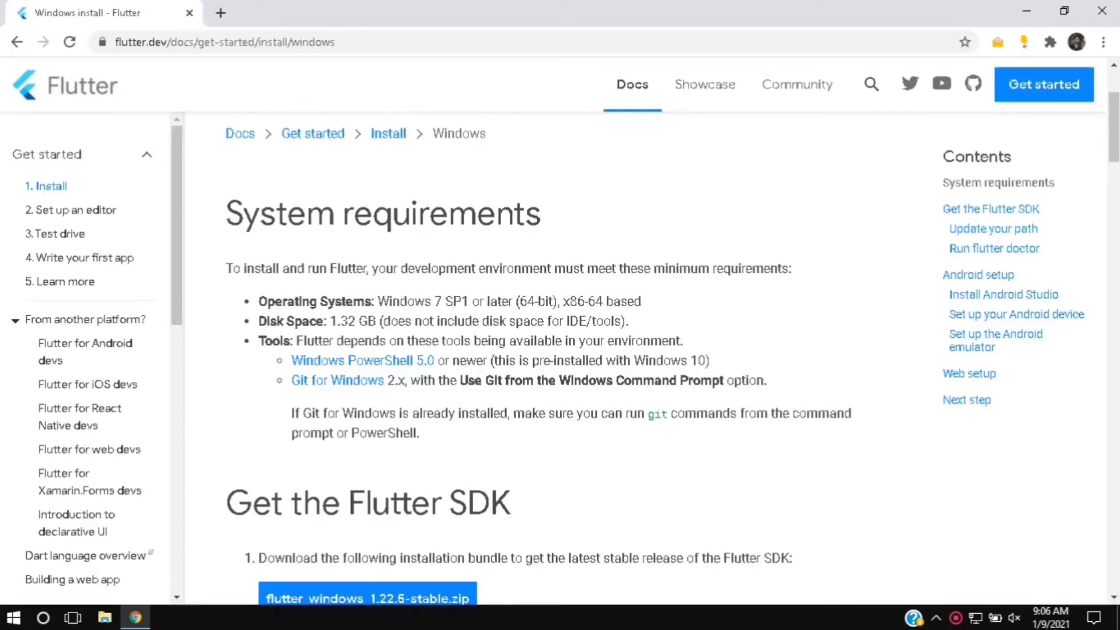
scroll(554, 350, down, 3)
scroll(554, 350, down, 3)
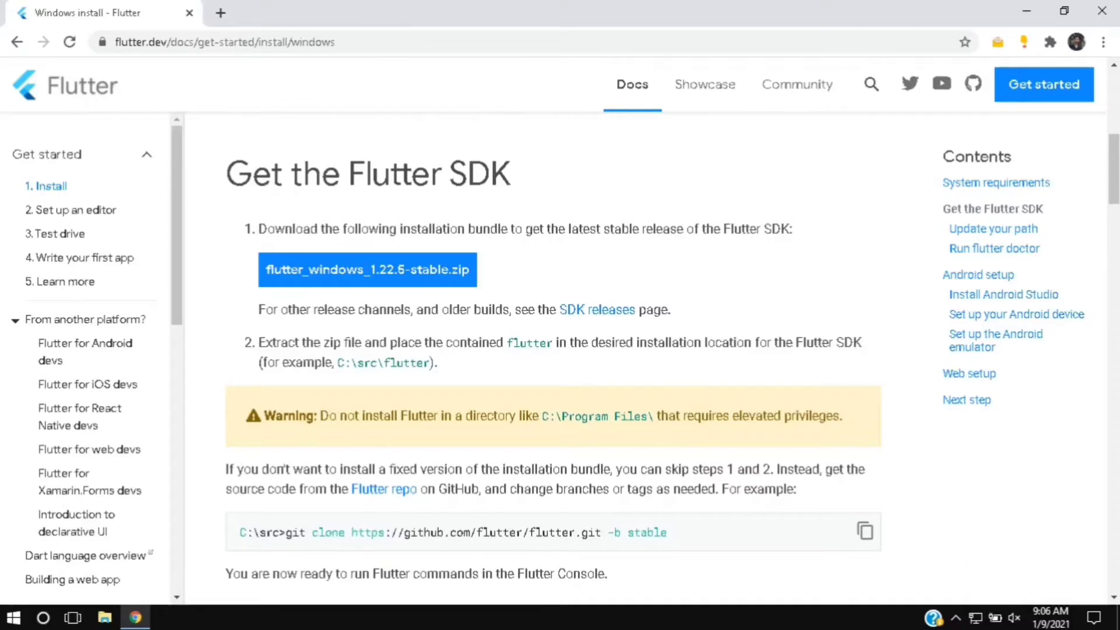
click(367, 269)
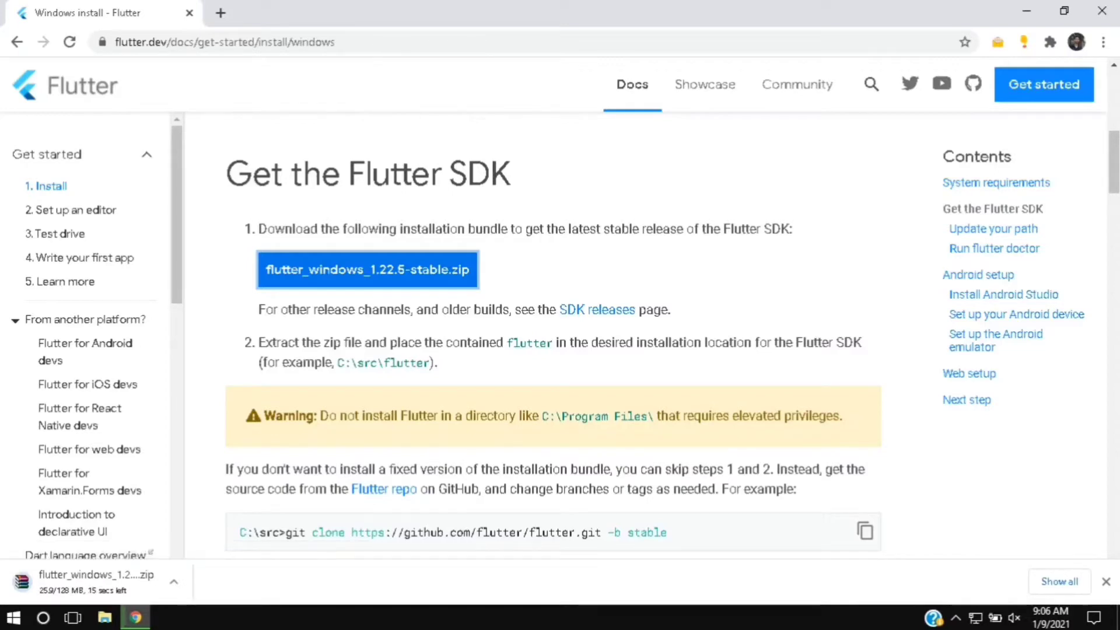
scroll(553, 350, down, 3)
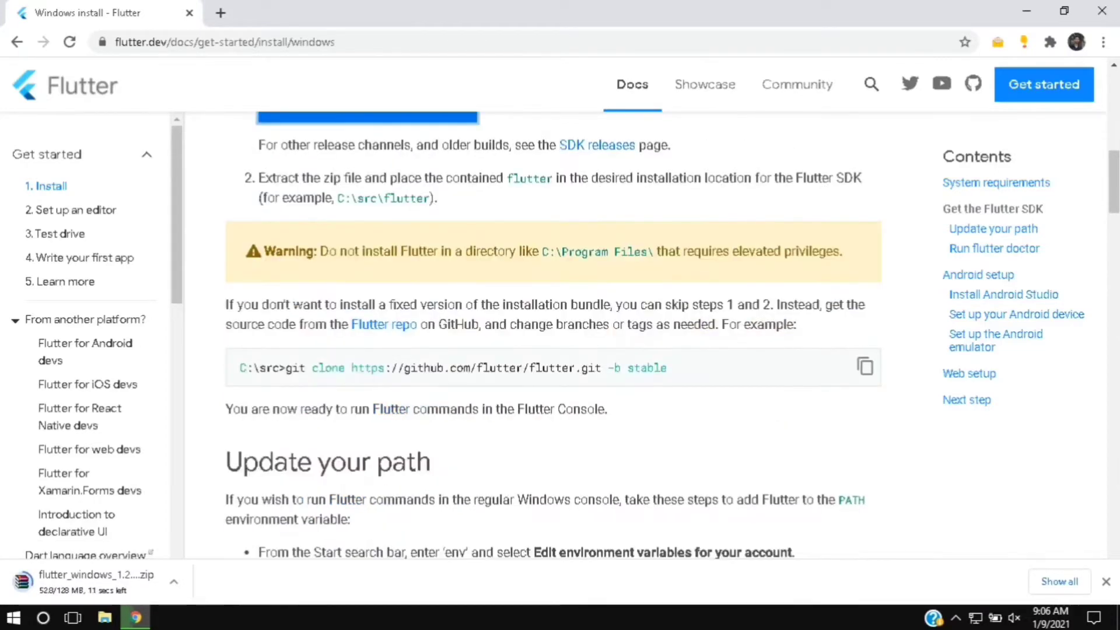
scroll(553, 335, down, 7)
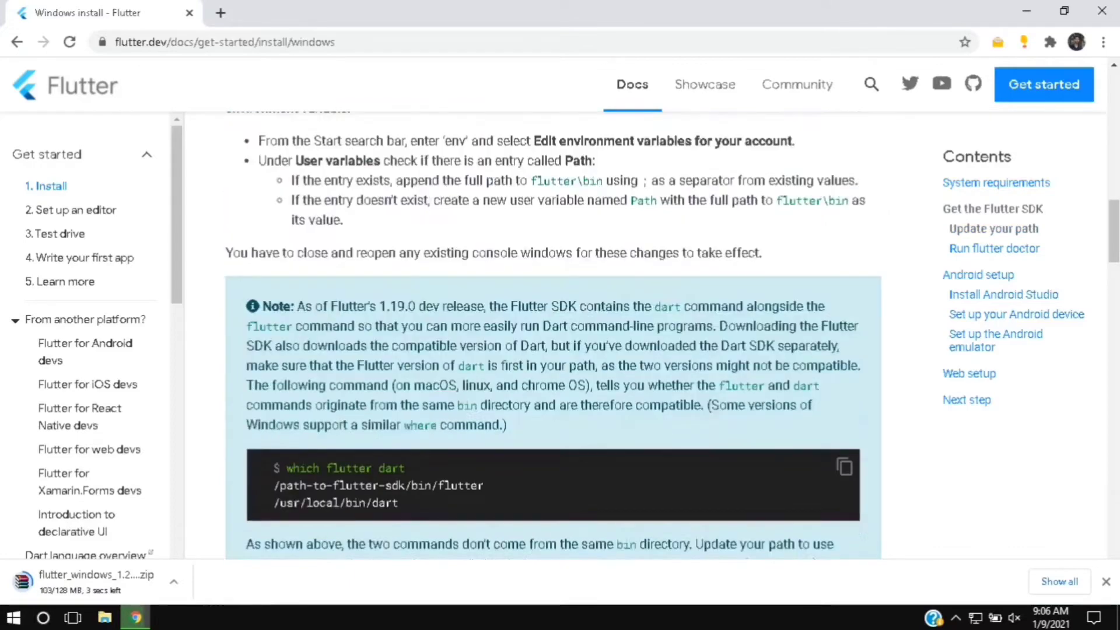
scroll(553, 336, up, 10)
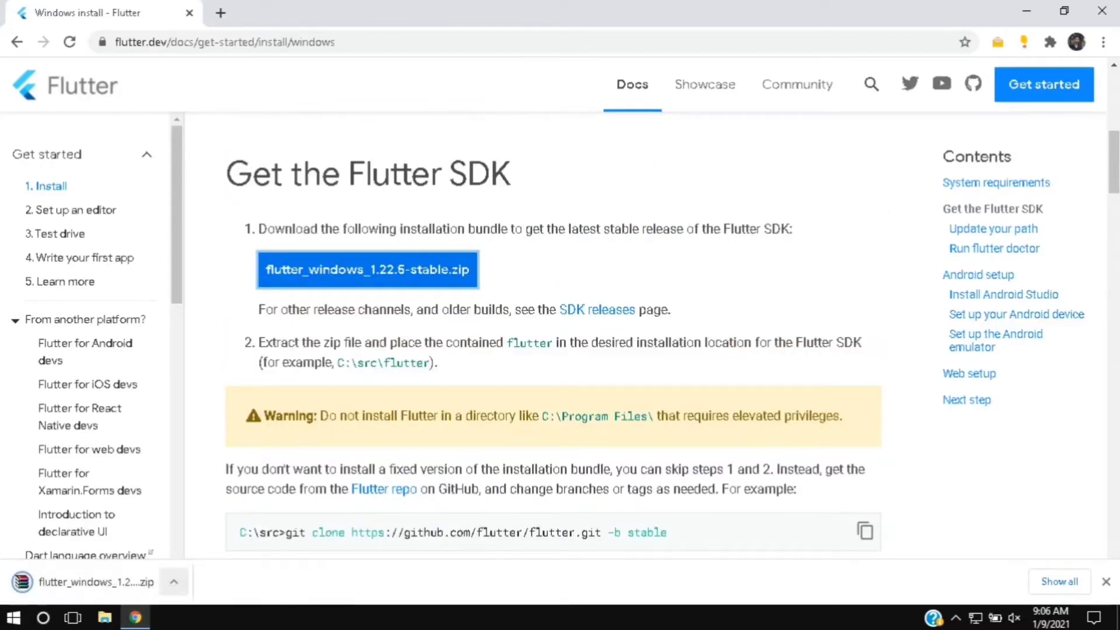
- Show the downloaded Flutter zip in its folder and open the archive in WinRAR
click(174, 582)
click(193, 525)
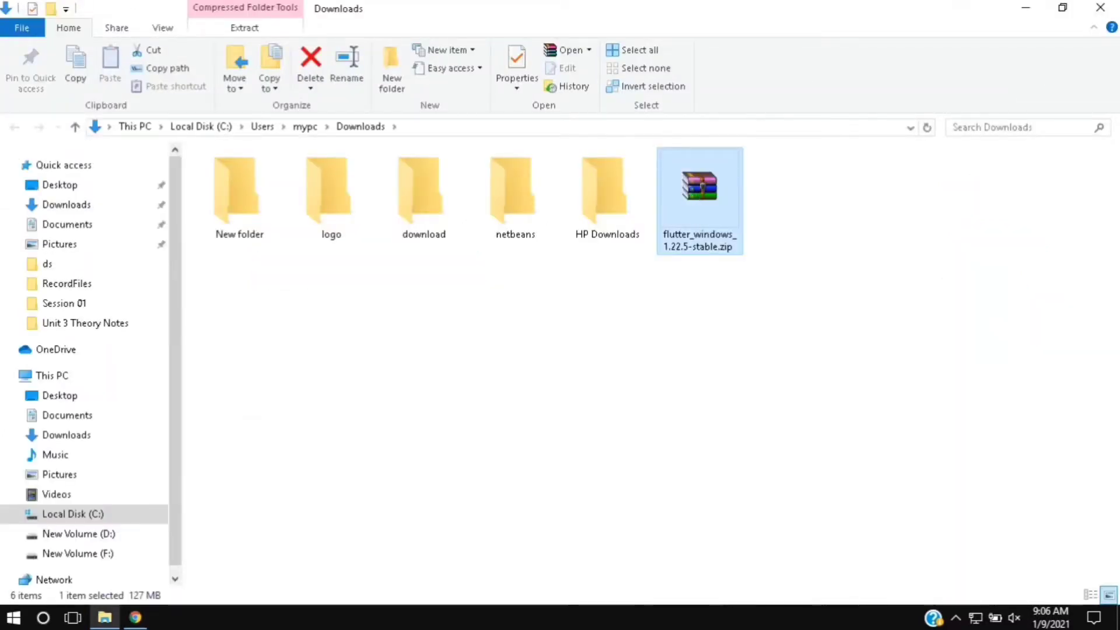
key(Return)
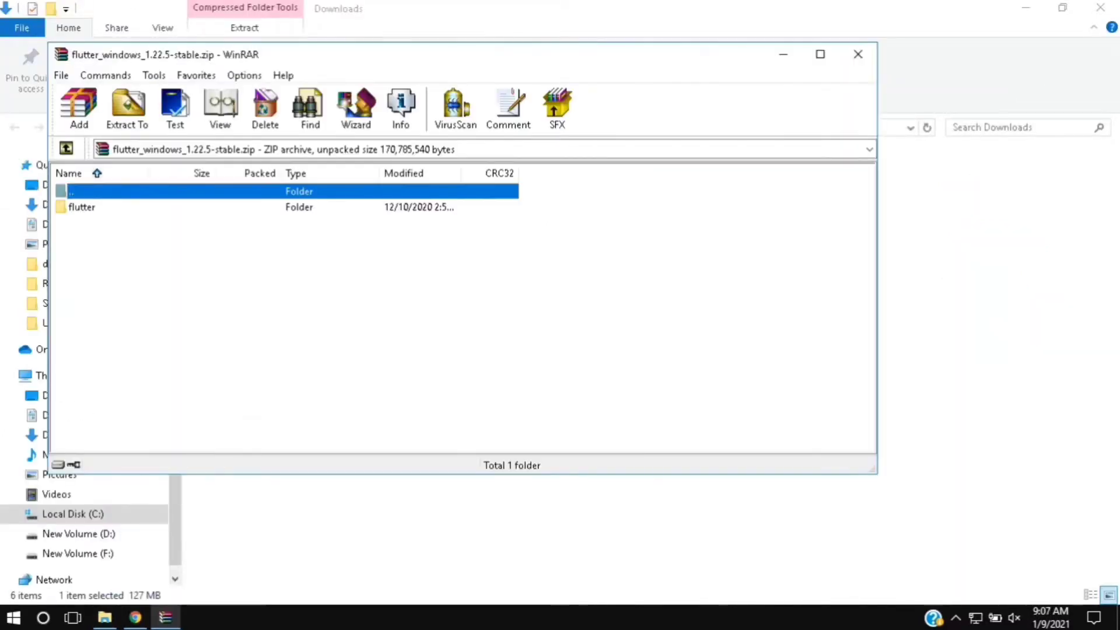
- Extract the flutter folder from the archive to the root of drive F:
click(82, 207)
click(127, 110)
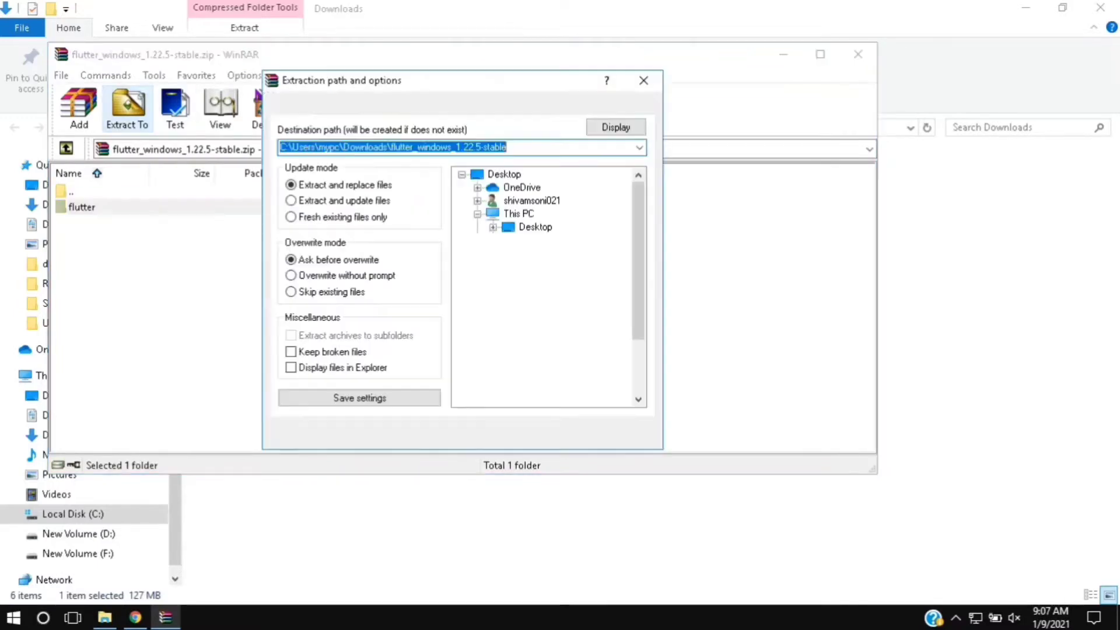
click(552, 345)
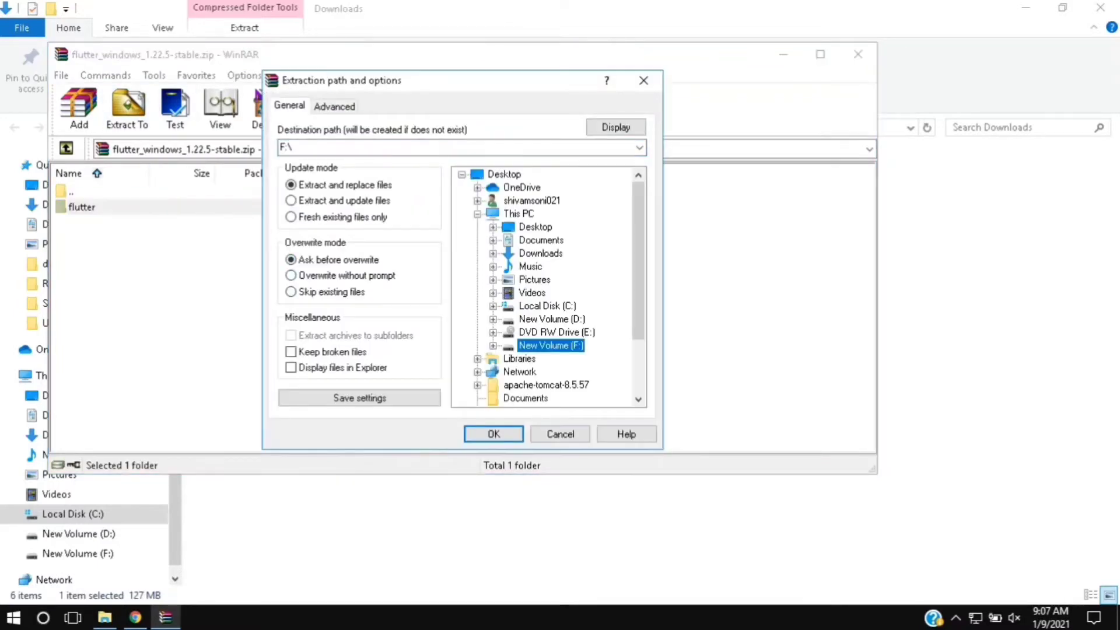
click(494, 434)
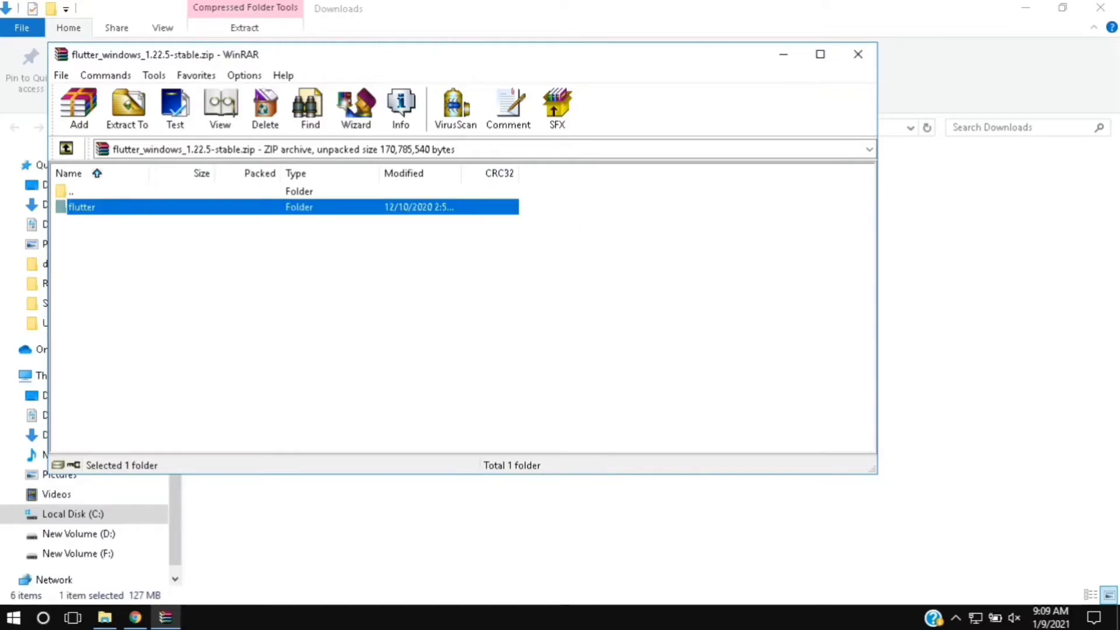
- Check the Update your path instructions in Chrome, and select the full path of the F:\flutter\bin folder in File Explorer
click(135, 617)
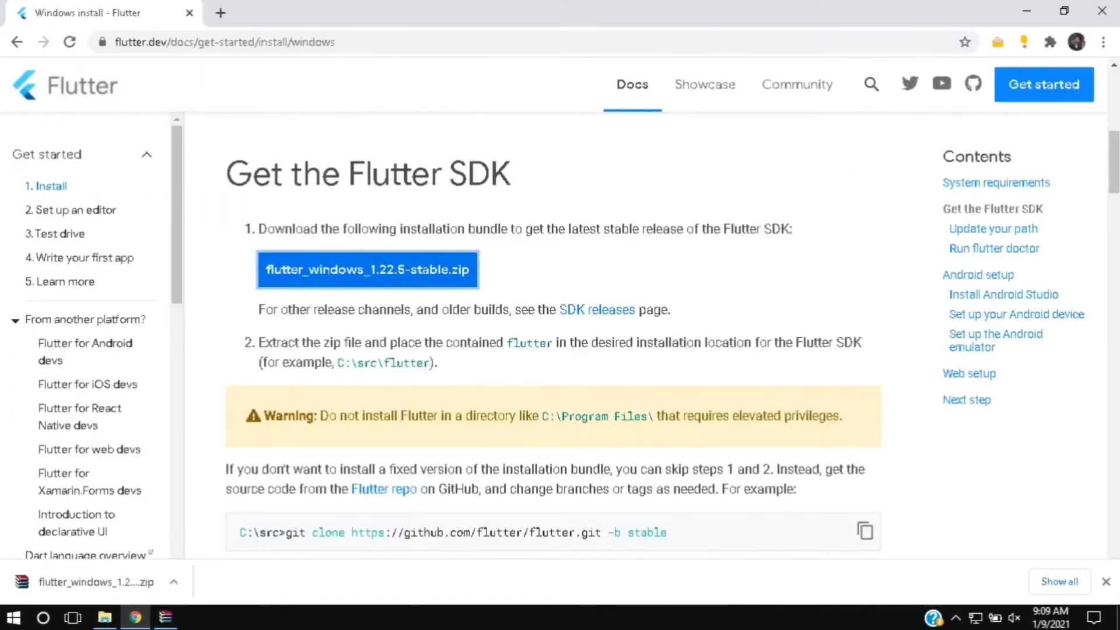
scroll(554, 336, down, 7)
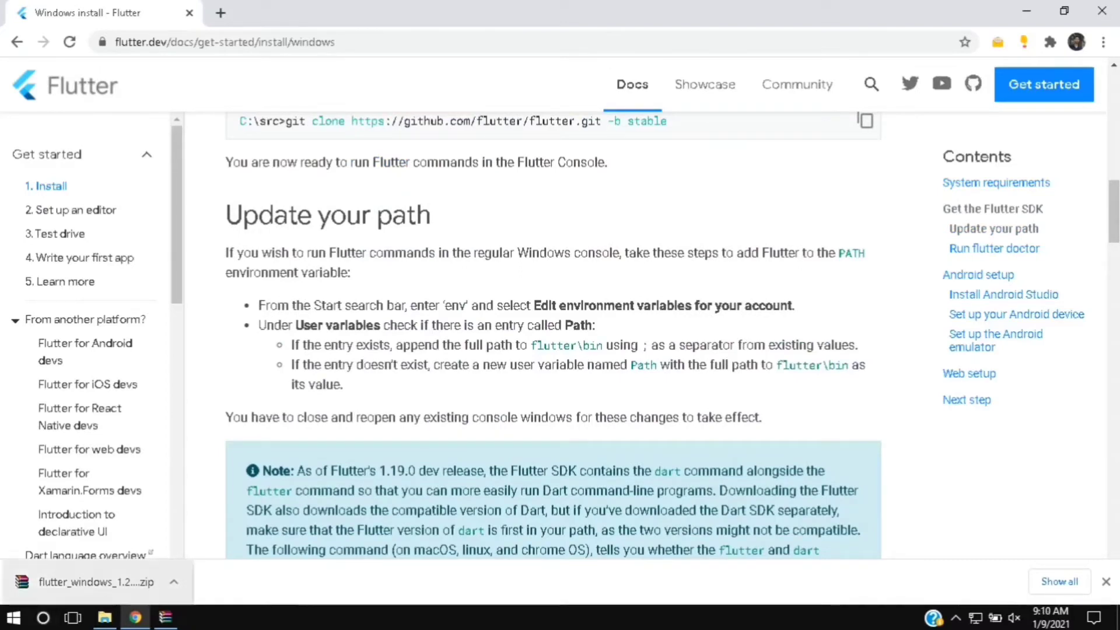
click(104, 617)
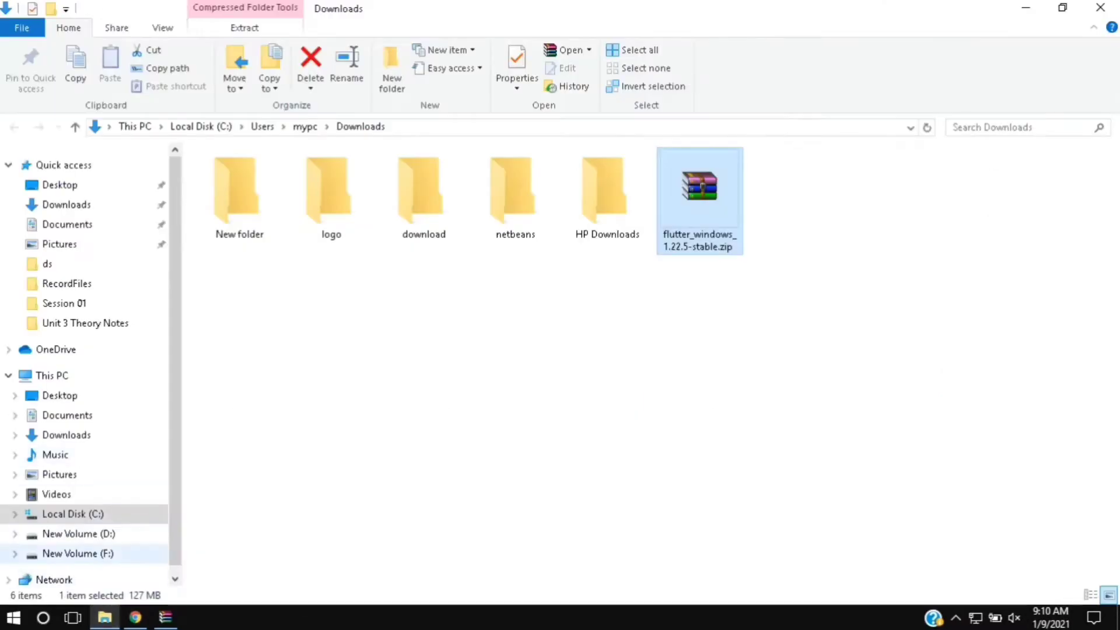
click(78, 553)
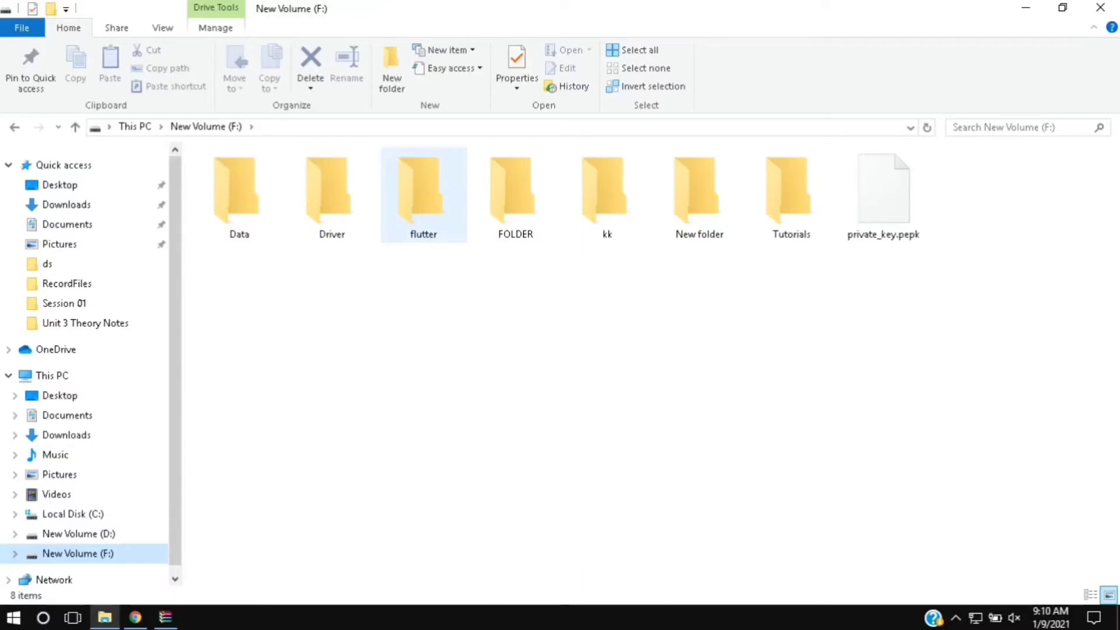
double_click(423, 196)
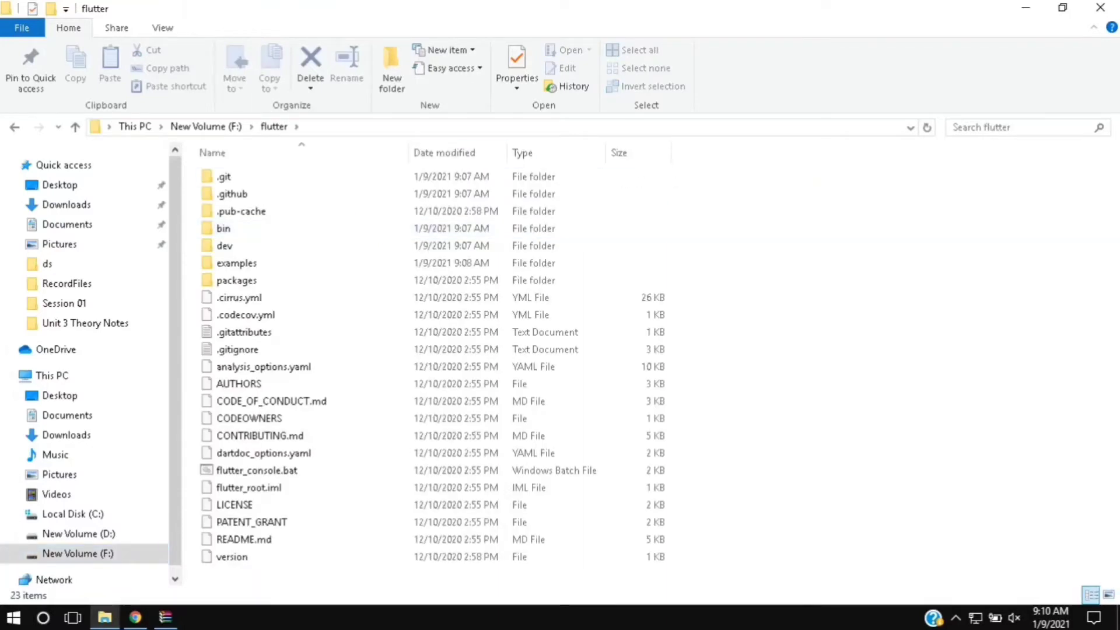
double_click(350, 228)
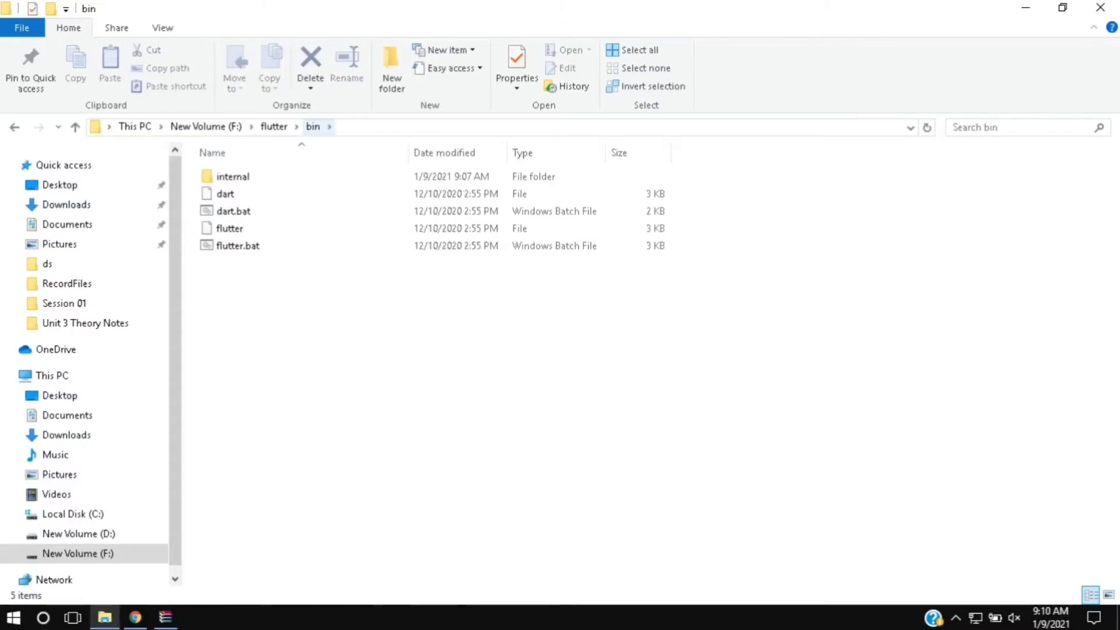
key(alt+d)
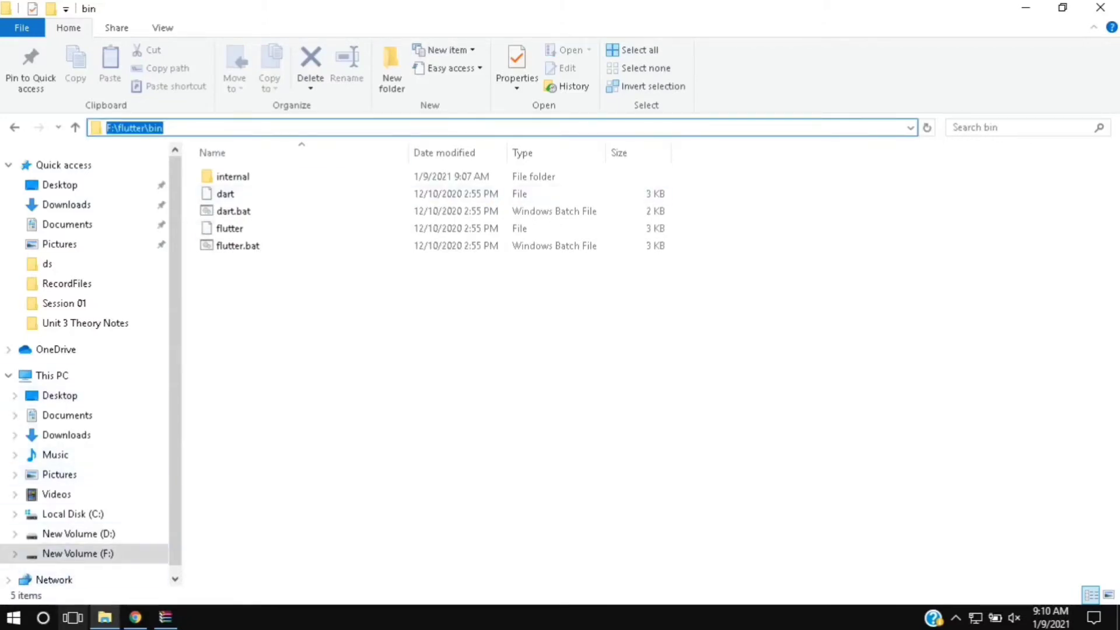
- Search Windows for "env" and open the Environment Variables dialog from the system environment settings
click(43, 618)
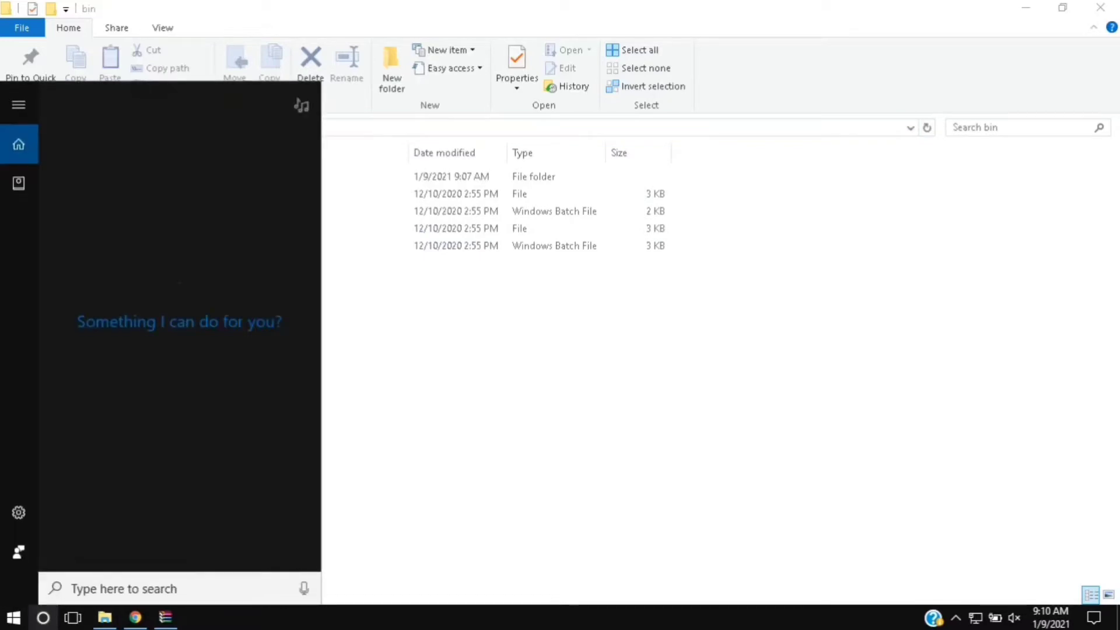
text(env)
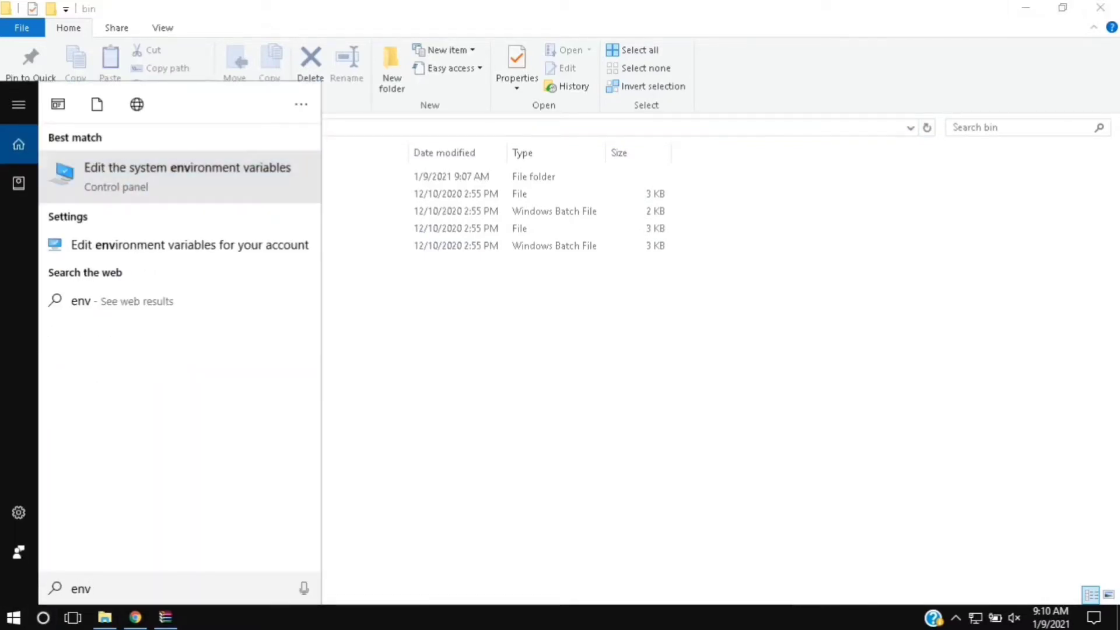
key(Return)
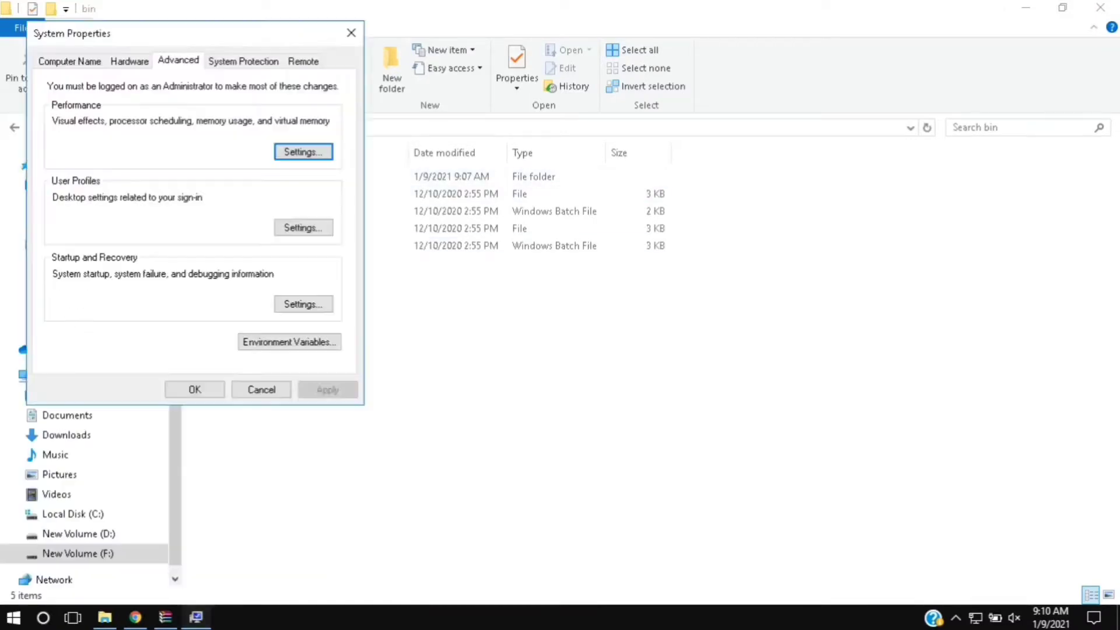
click(289, 341)
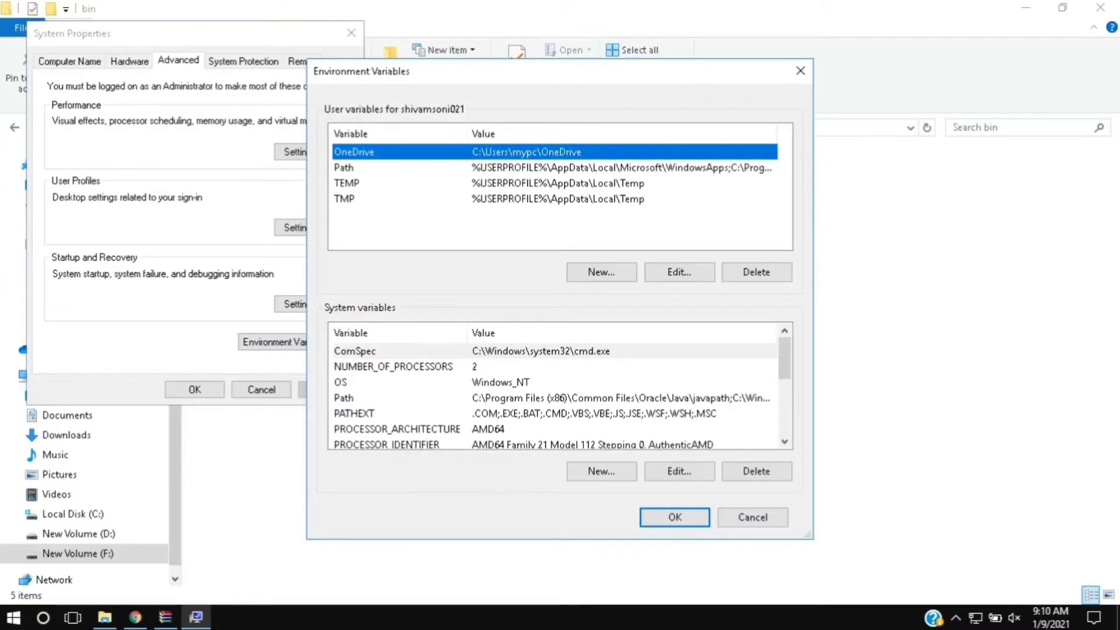
- Add F:\flutter\bin as a new entry to the user Path variable and confirm all open dialogs
click(344, 168)
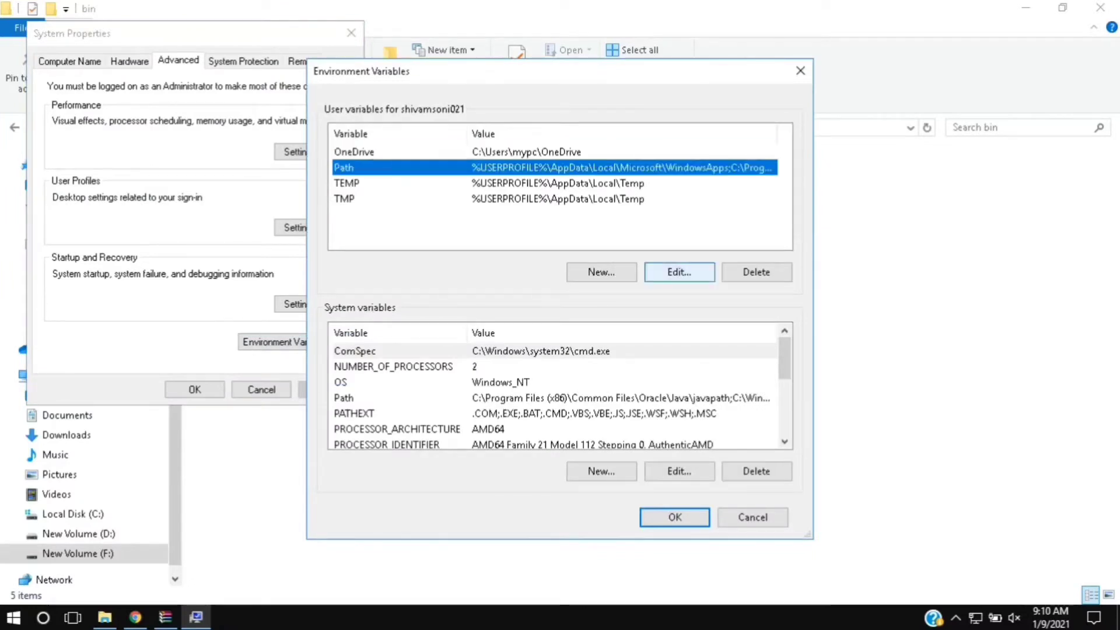
click(679, 272)
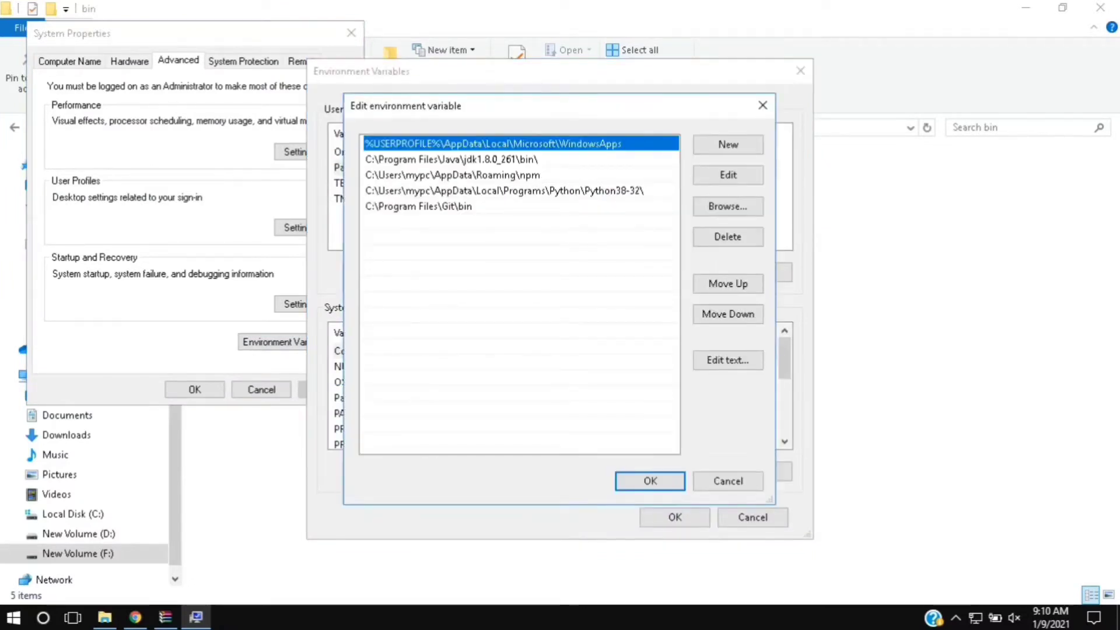
click(728, 144)
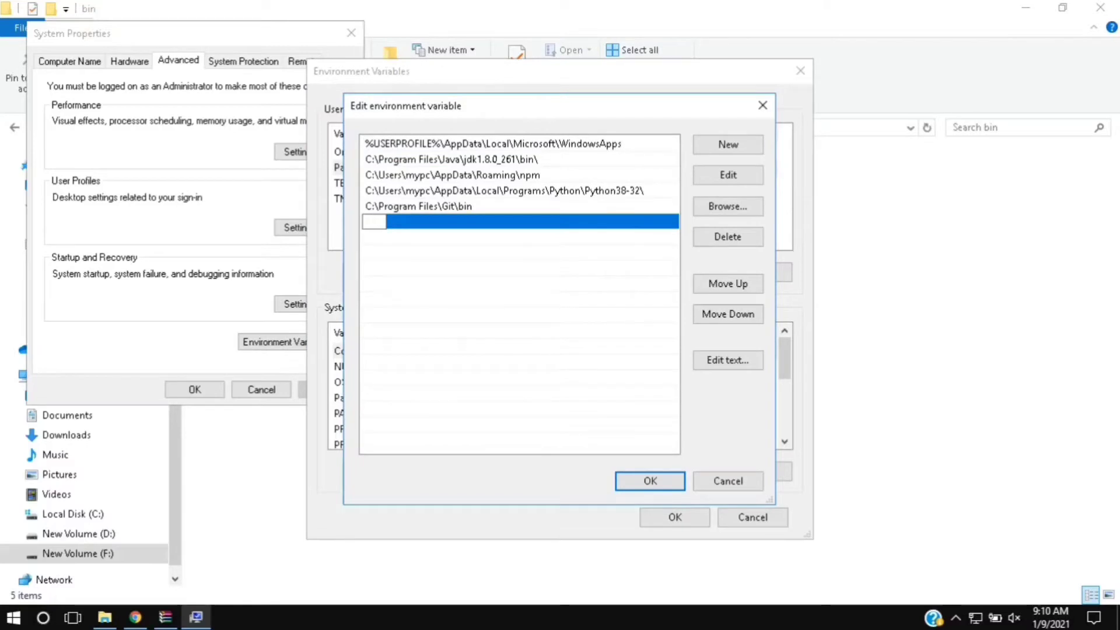
text(F:\flutter\bin)
click(651, 482)
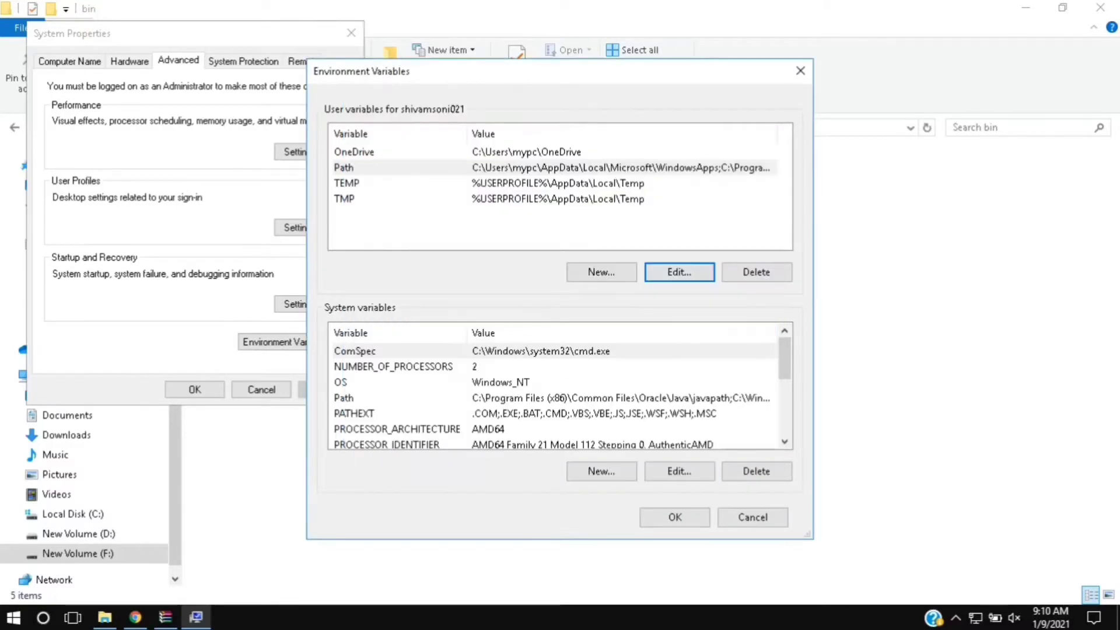
click(675, 517)
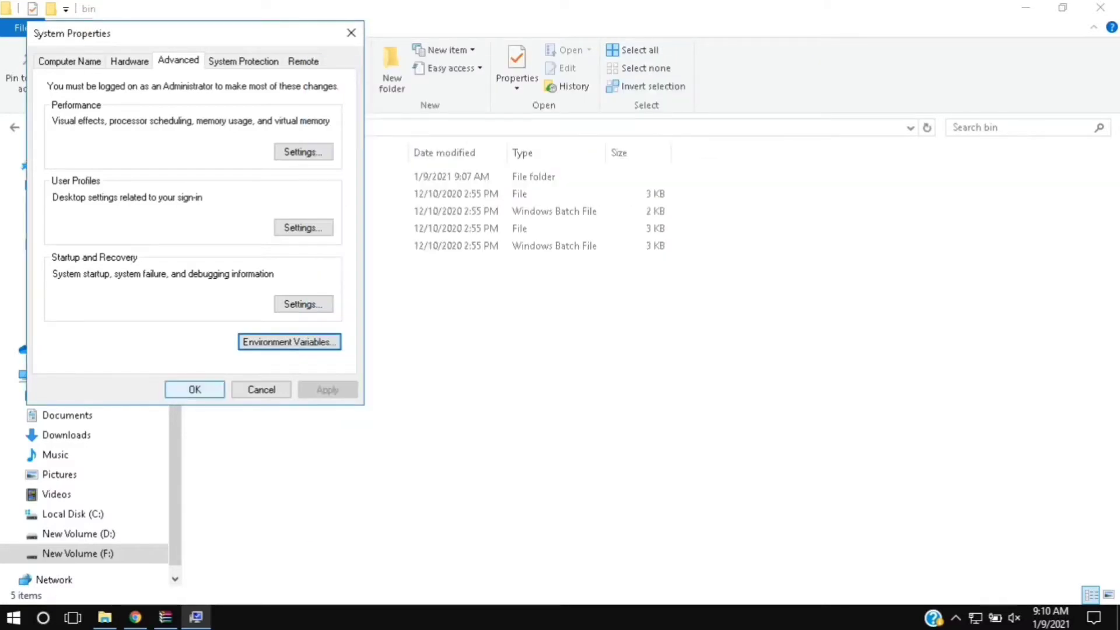
click(195, 389)
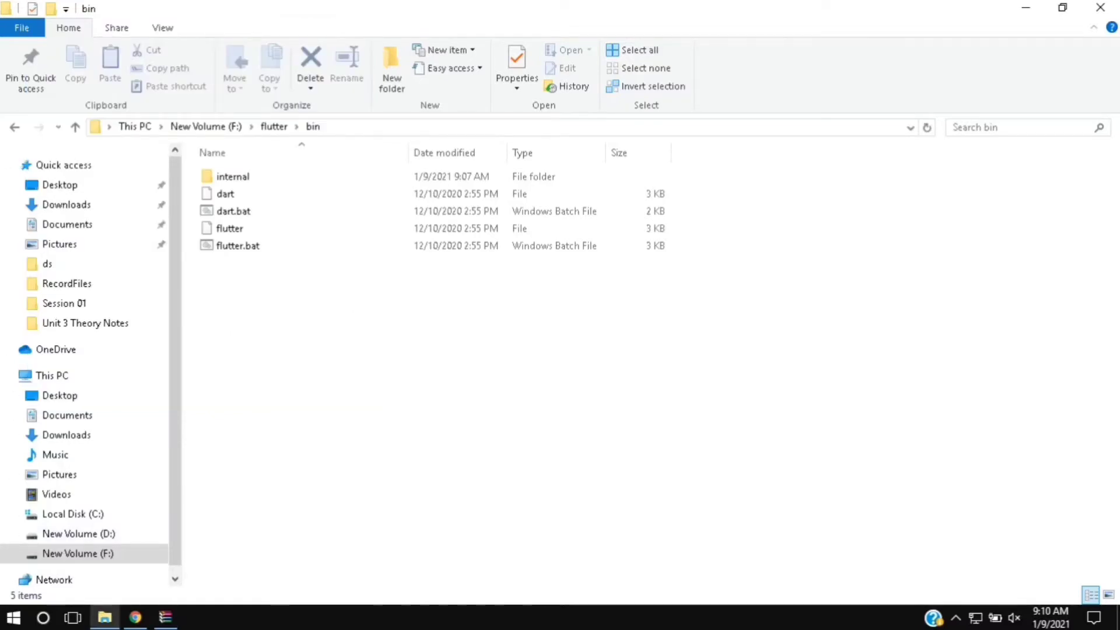
- Open the Windows Command Prompt and run the "flutter doctor" command
key(super+r)
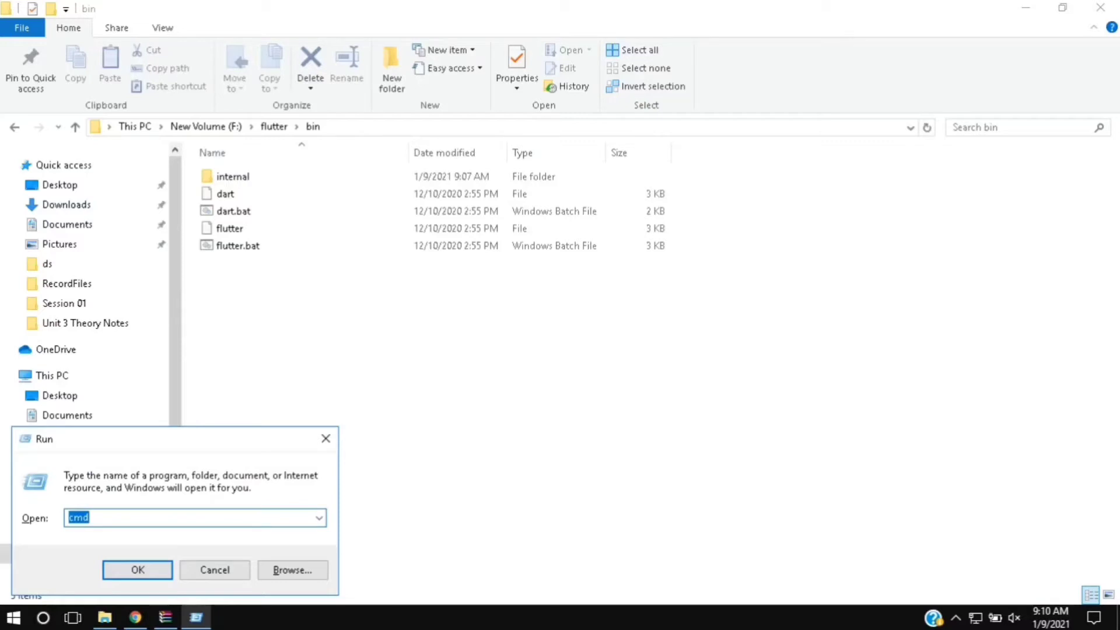
key(Return)
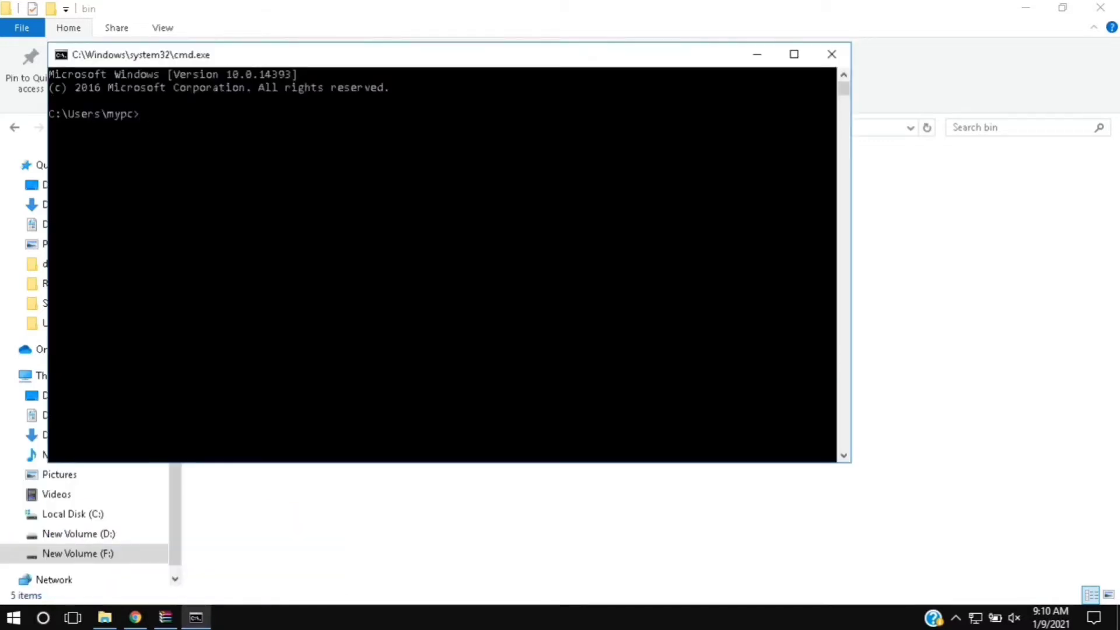
text(flutter doctor)
key(Return)
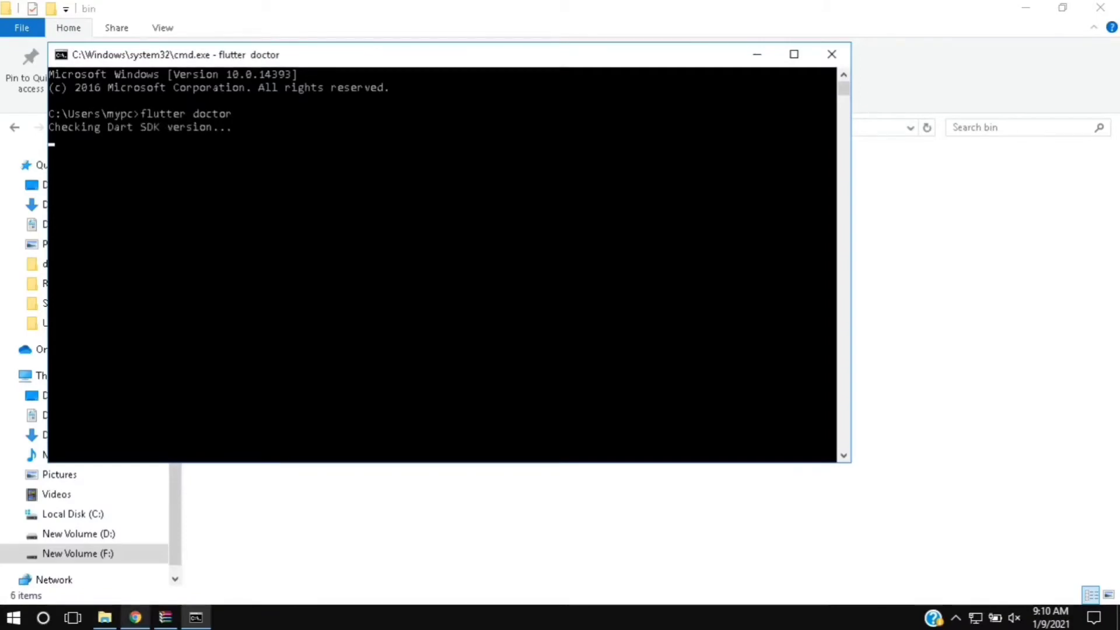
- Switch to Chrome and review the Run flutter doctor section of the Flutter Windows install page
click(135, 617)
scroll(553, 335, down, 4)
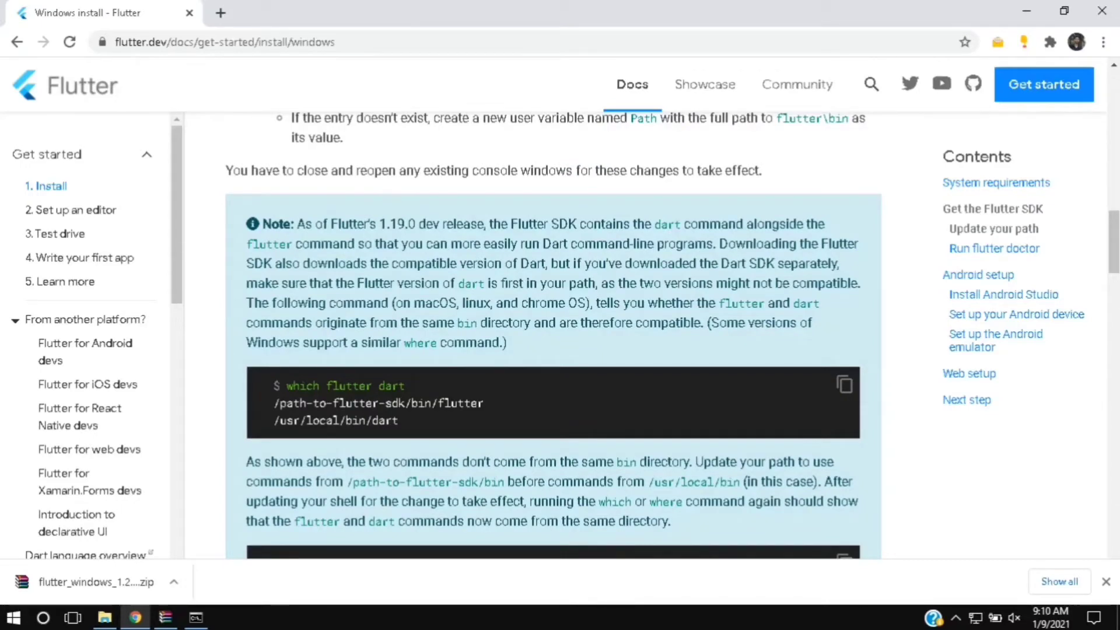
scroll(553, 335, up, 2)
scroll(553, 335, up, 2)
scroll(553, 335, down, 8)
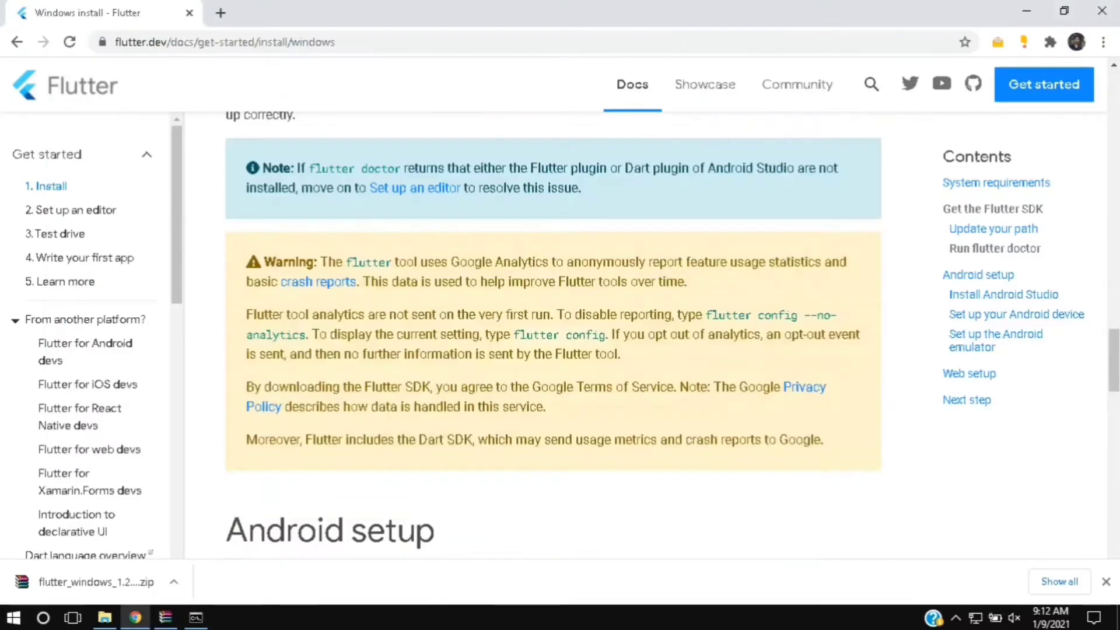
- Search Google for "android studio download" in a new tab and open the Download Android Studio and SDK tools page on developer.android.com
key(ctrl+t)
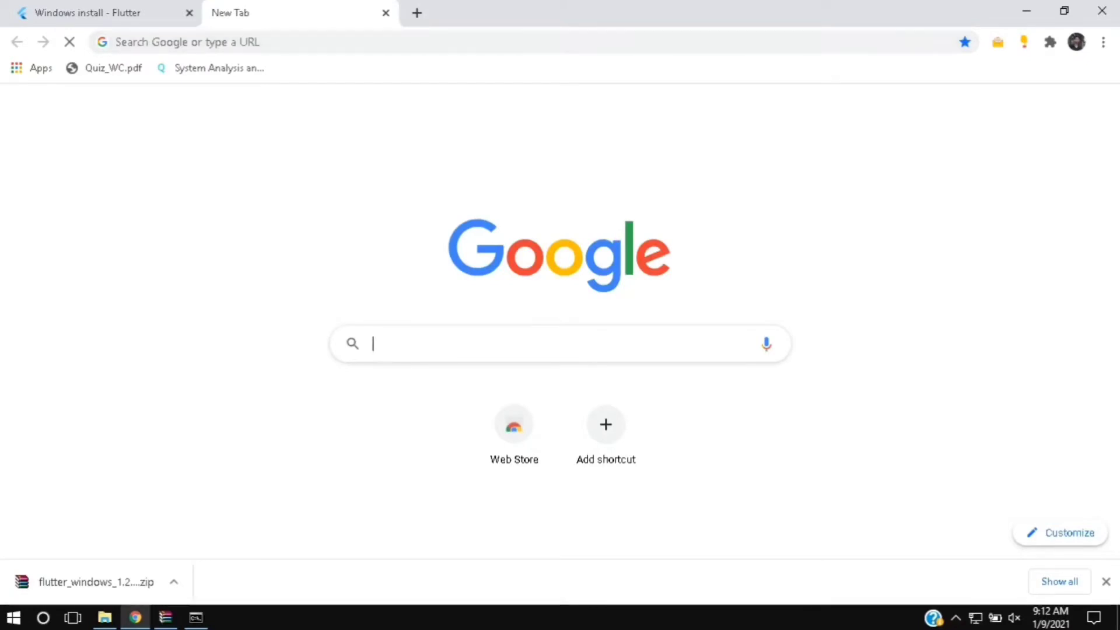
text(android)
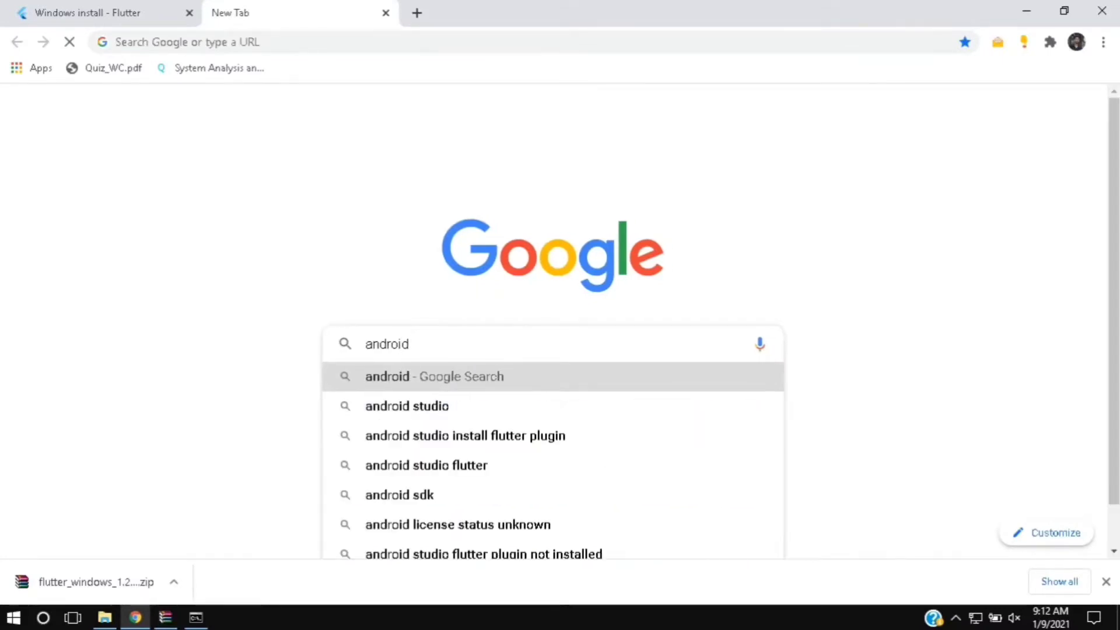
text( studio)
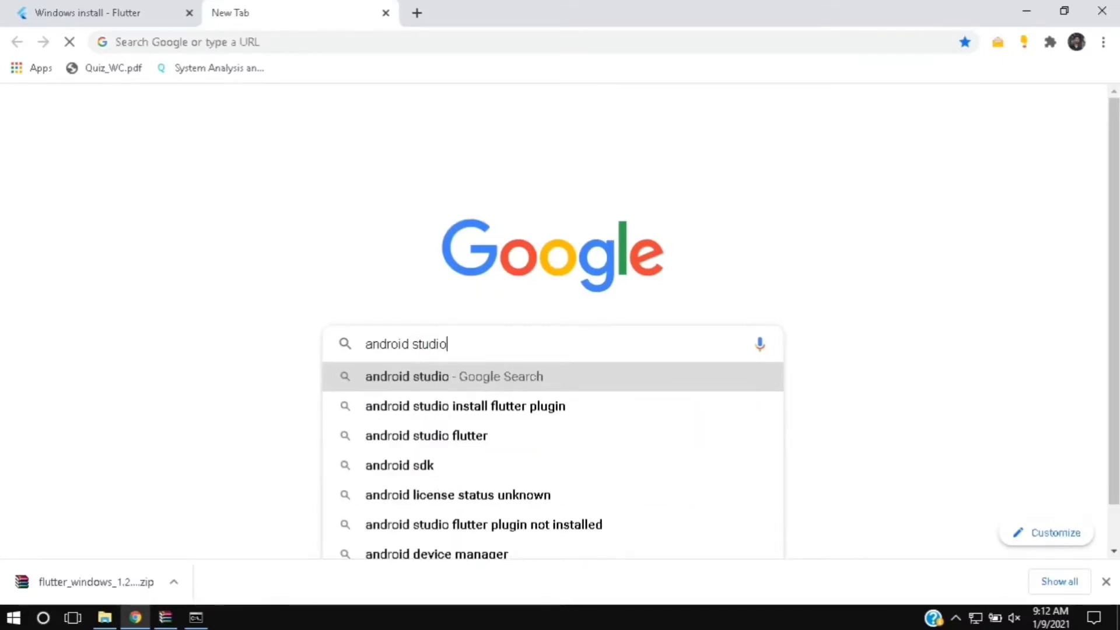
text( down)
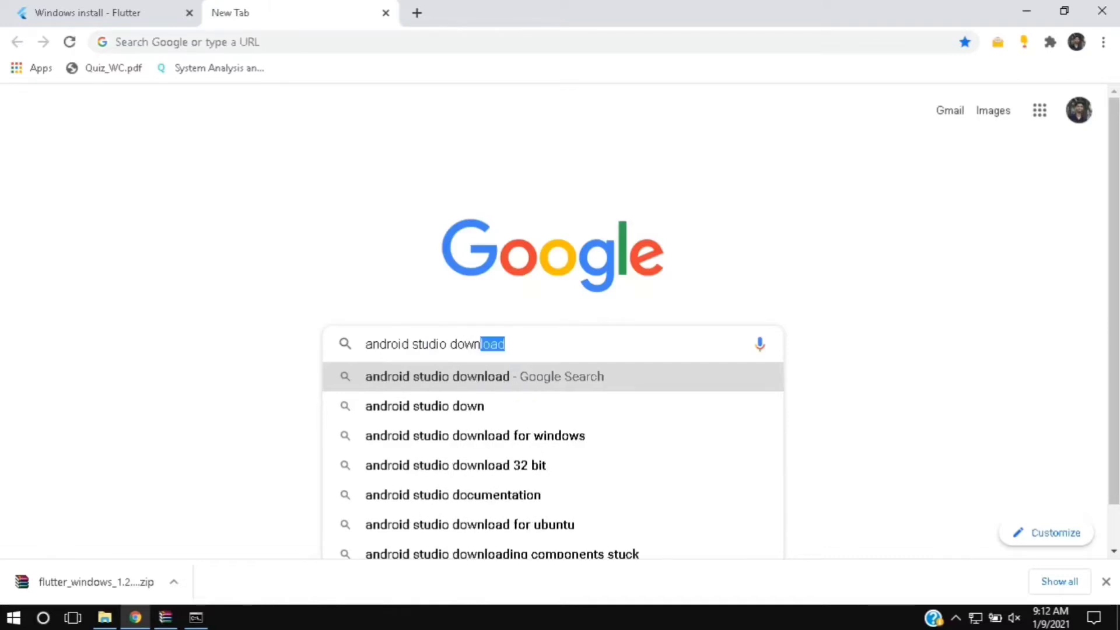
text(load)
key(Return)
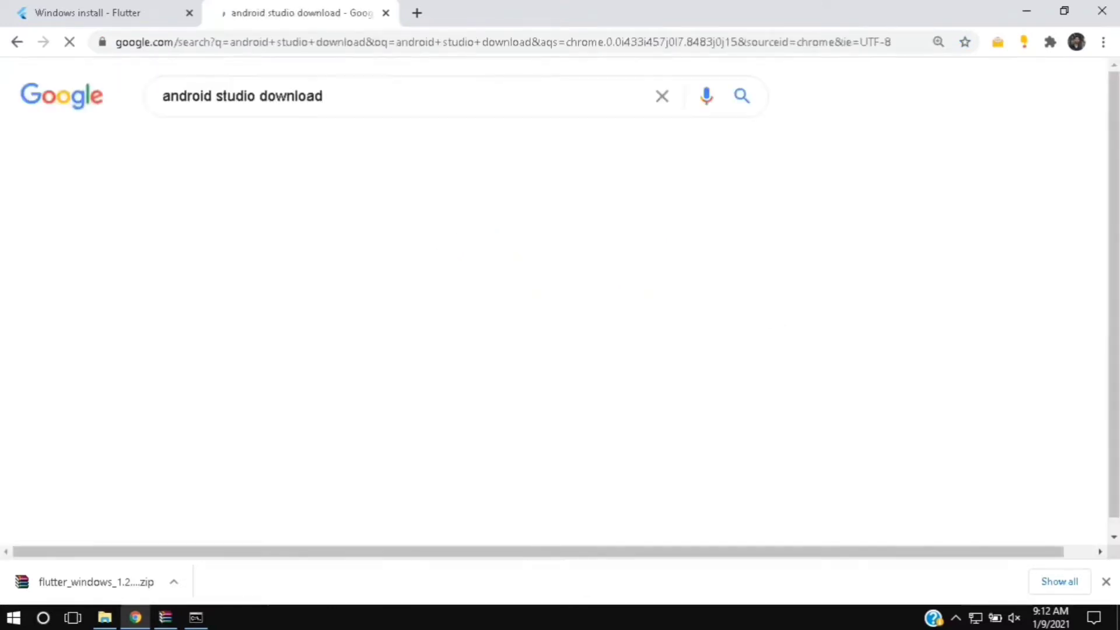
scroll(560, 292, down, 6)
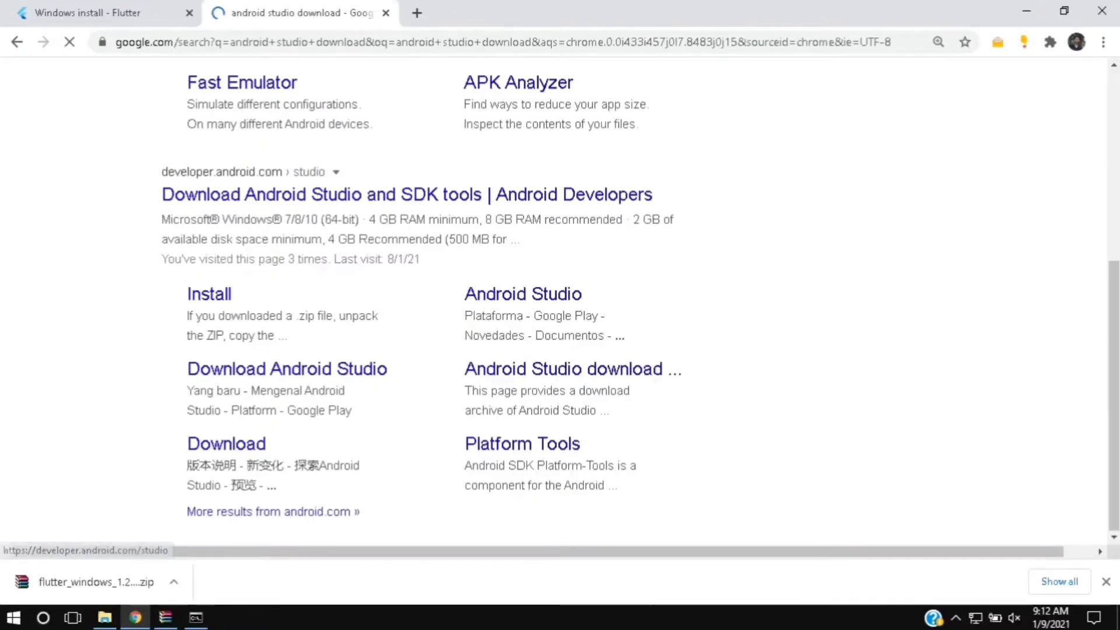
click(409, 194)
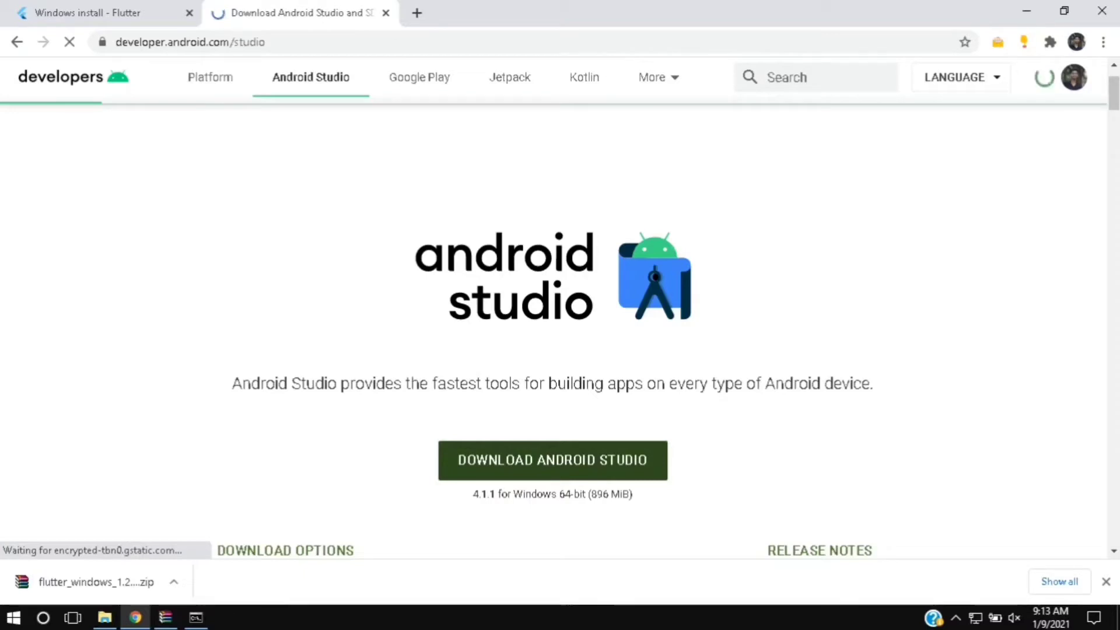
- Agree to the terms and conditions and download Android Studio for Windows
click(553, 460)
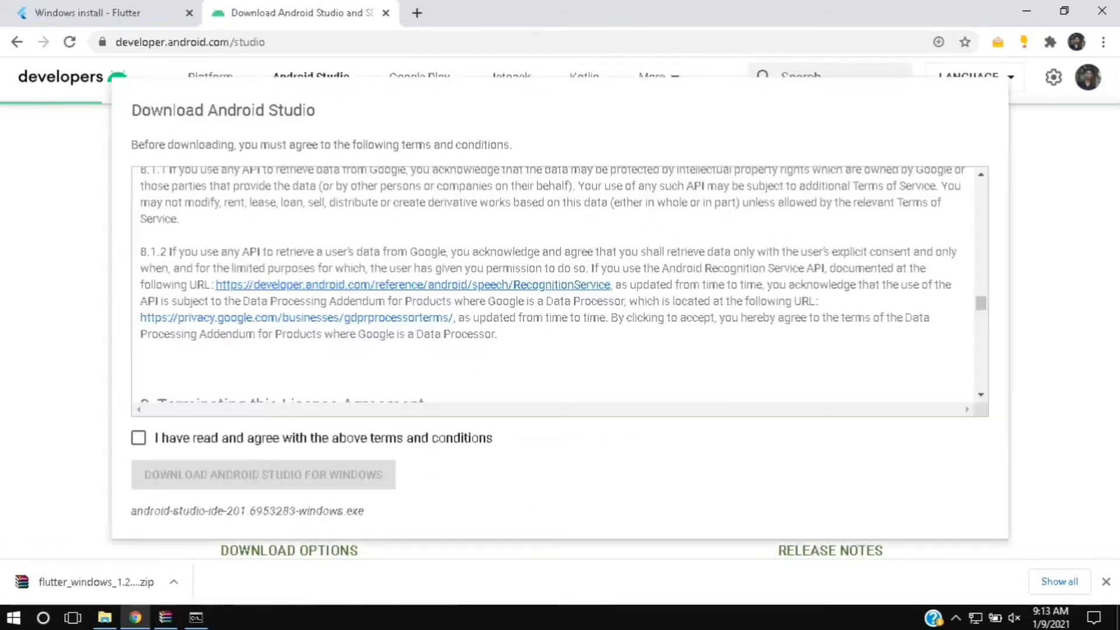
scroll(557, 286, down, 10)
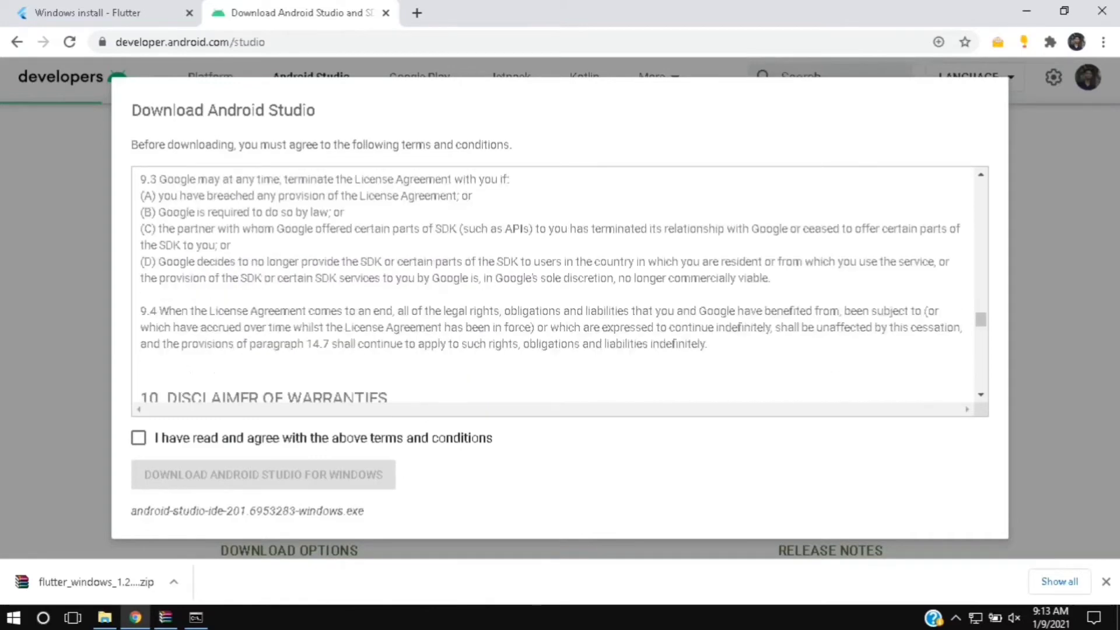
click(139, 437)
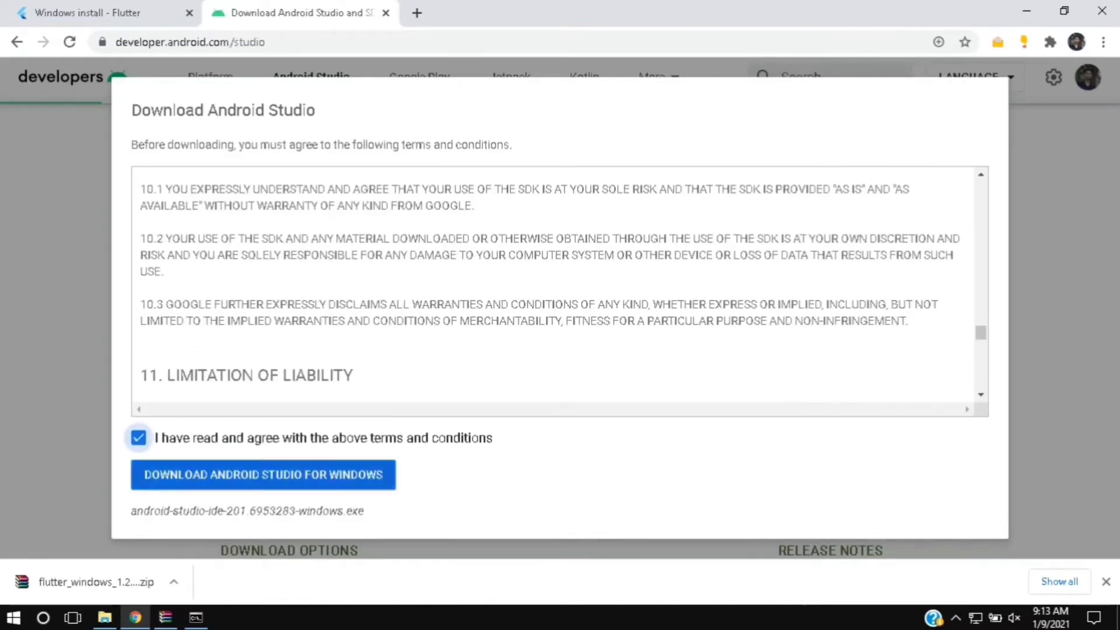
scroll(557, 286, down, 10)
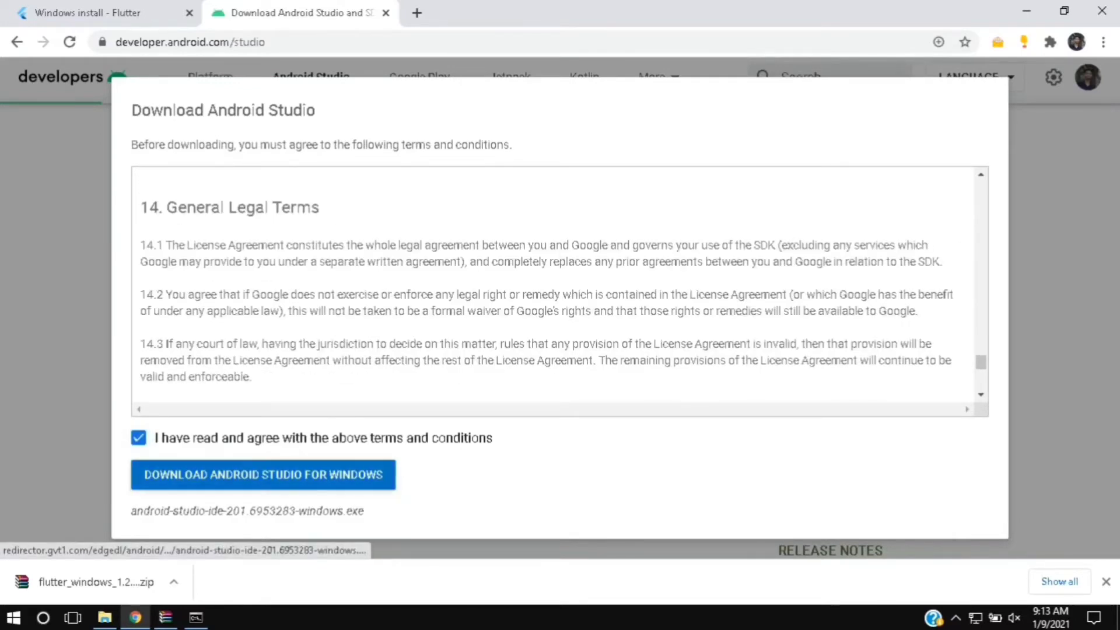
click(264, 474)
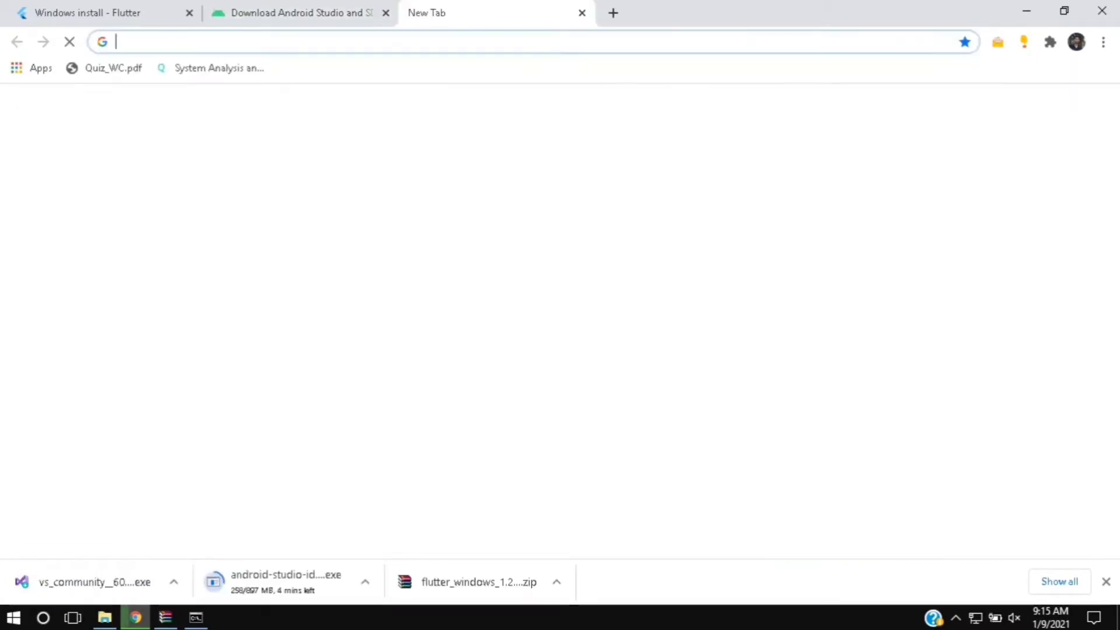
- Search Google for "visual studio code download" and open the official Visual Studio Code download page
text(viusal stuu)
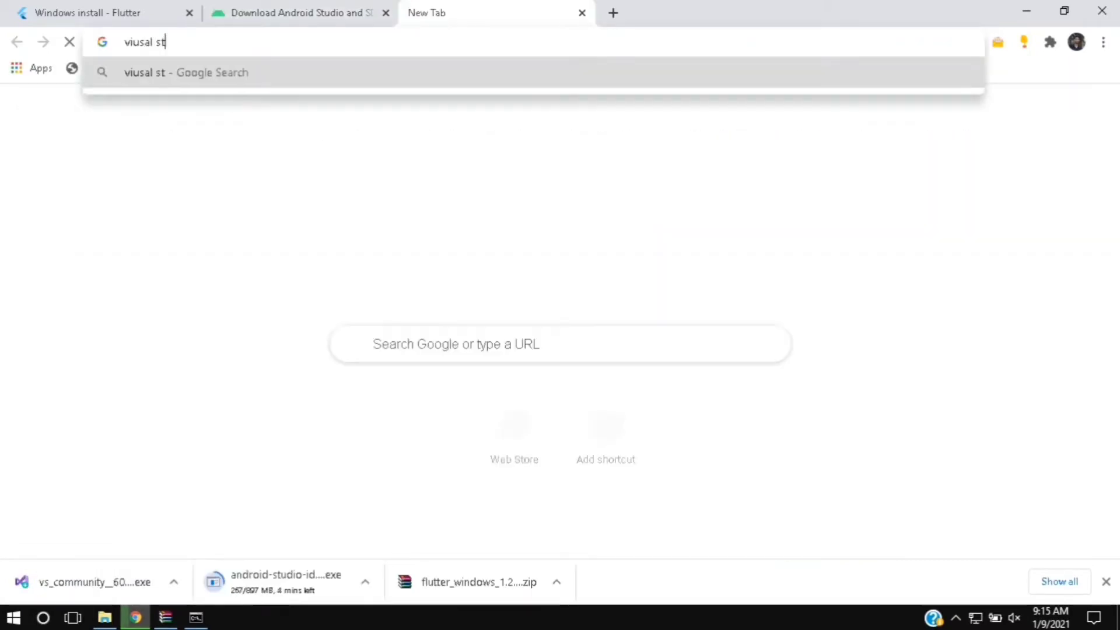
key(BackSpace)
text(dio c)
key(Down)
key(Down)
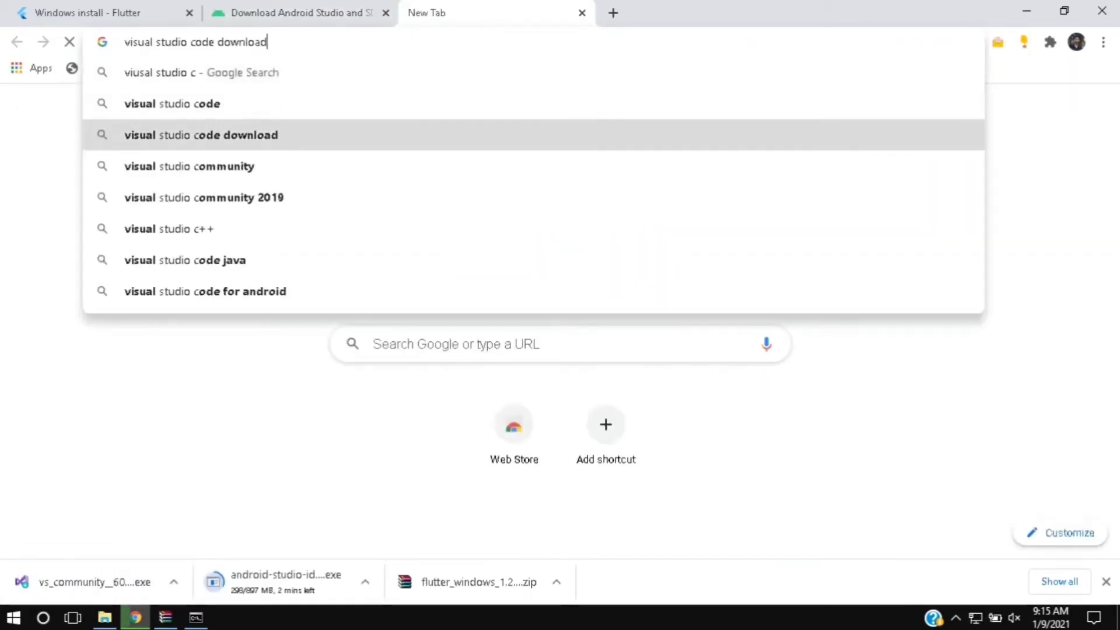
key(Return)
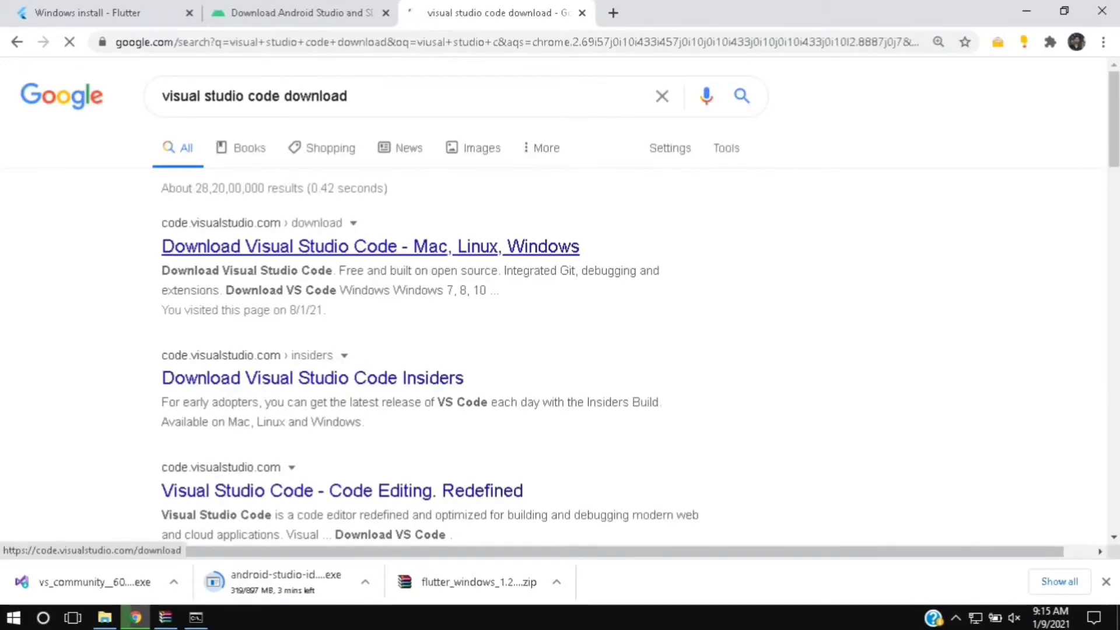
click(370, 246)
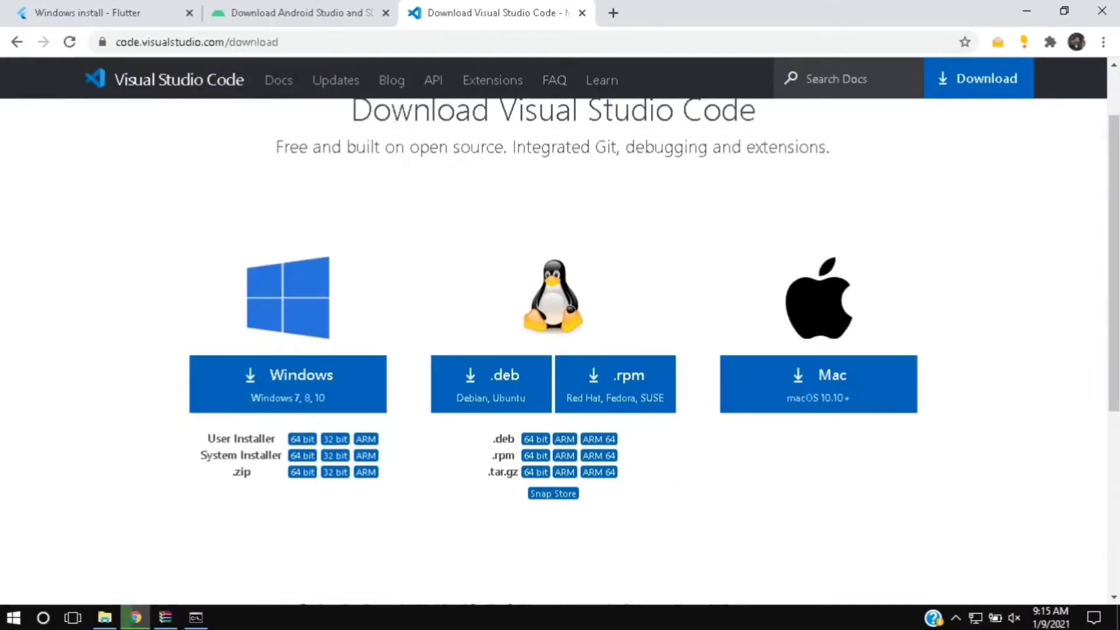
- Download the Windows version of Visual Studio Code and look over its Getting Started page
click(288, 384)
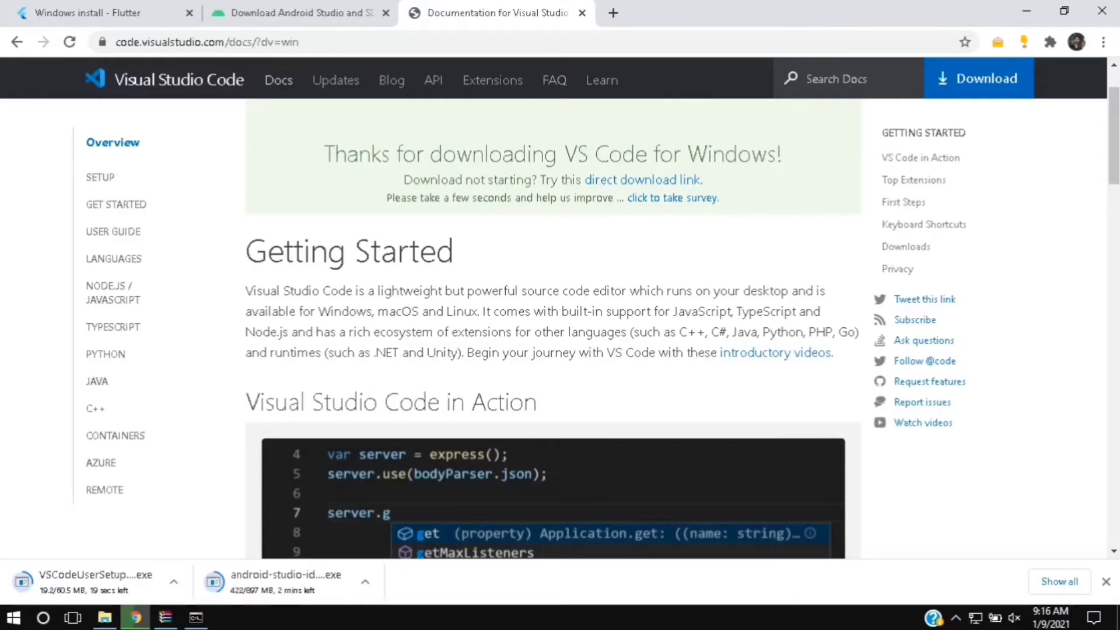
scroll(432, 465, down, 5)
scroll(432, 465, down, 4)
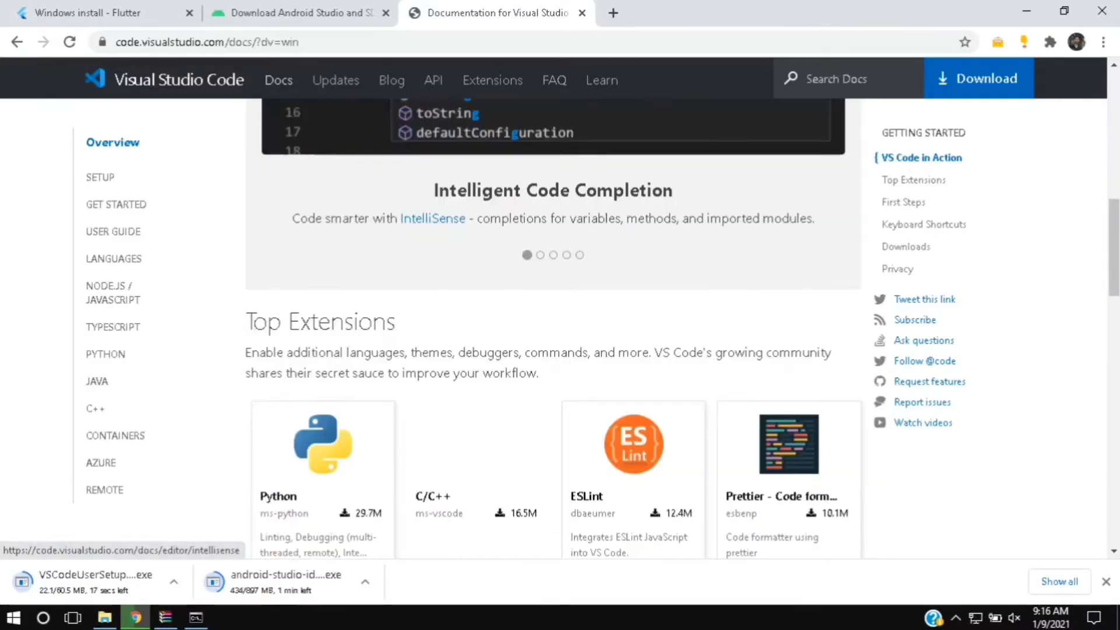
scroll(433, 465, up, 2)
scroll(433, 465, up, 9)
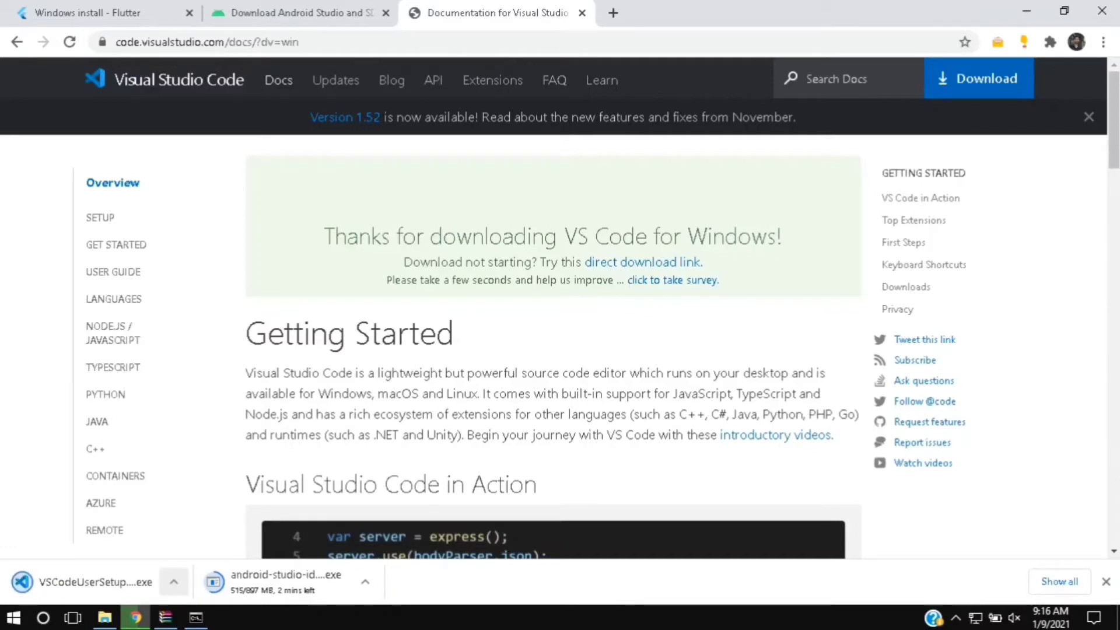
- Show the downloaded VSCodeUserSetup file in its folder and launch the installer
click(174, 582)
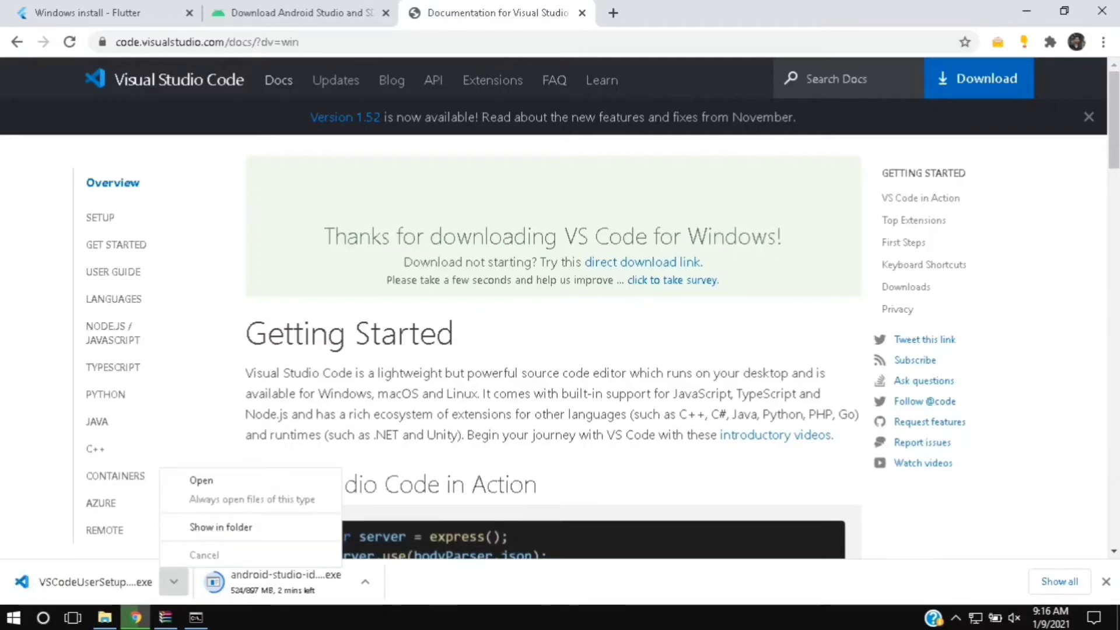
click(221, 527)
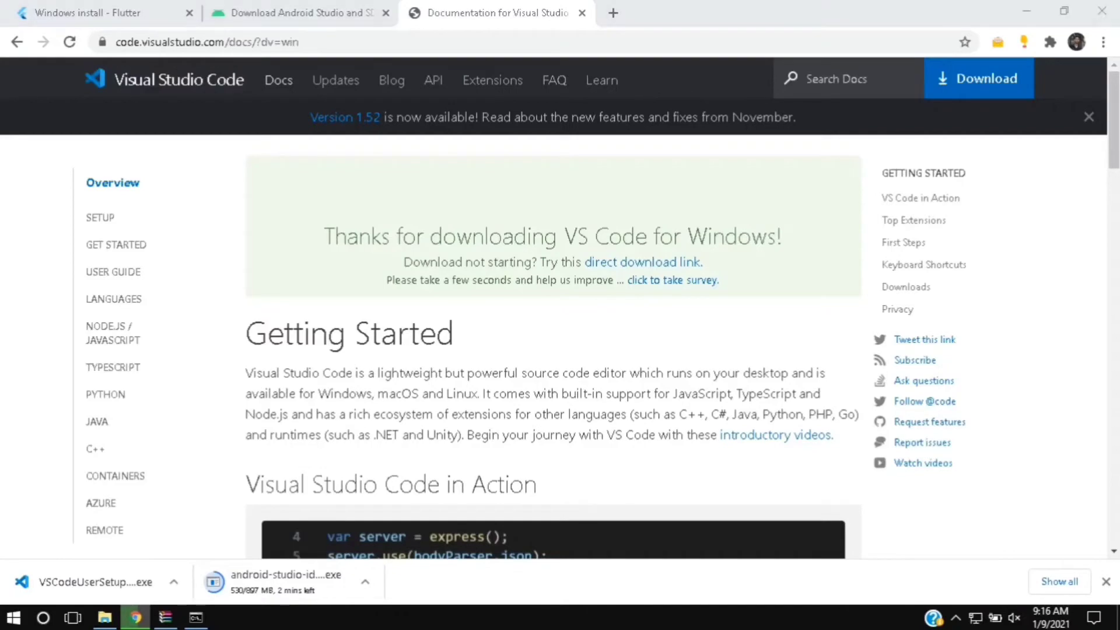
key(Return)
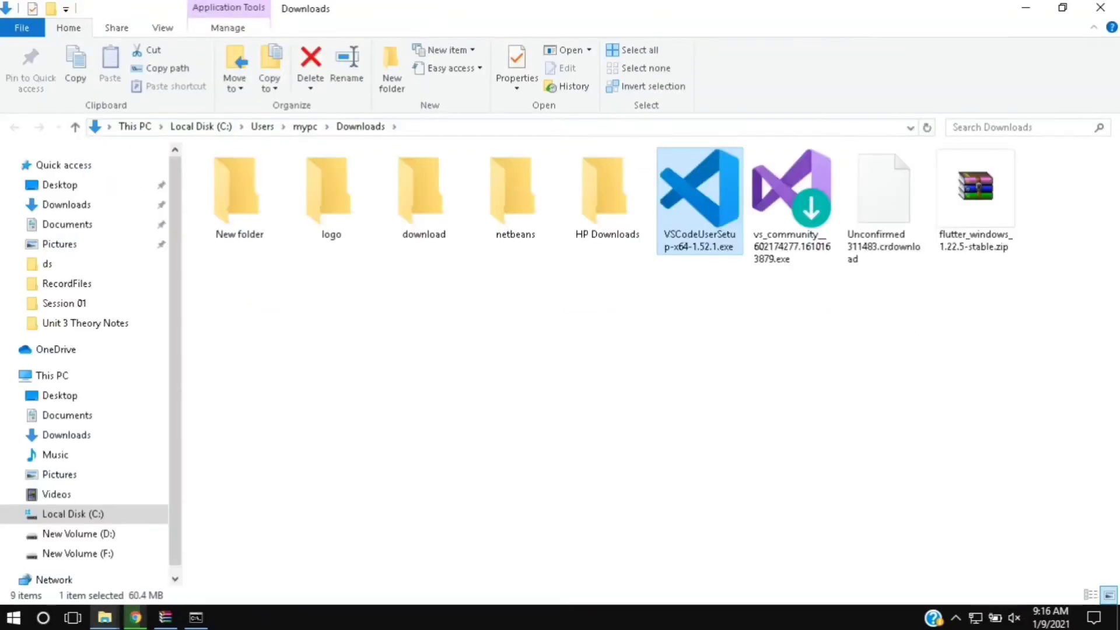
- Accept the license agreement and install Visual Studio Code with the desktop icon and Add to PATH options, then finish the setup
key(alt+a)
key(Return)
key(Return)
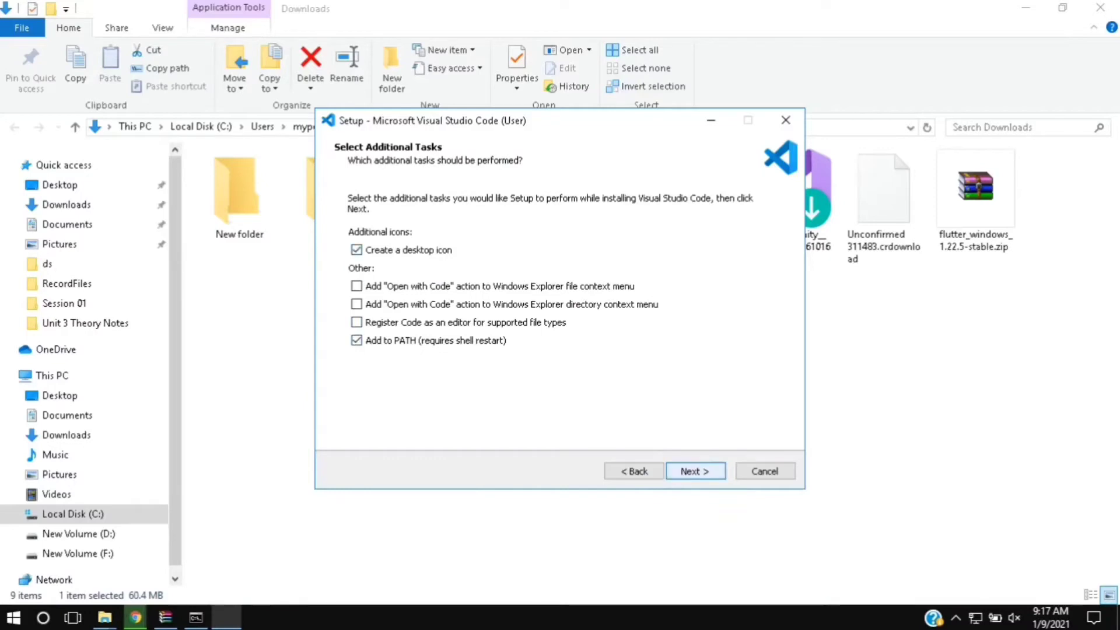
key(Return)
key(Return)
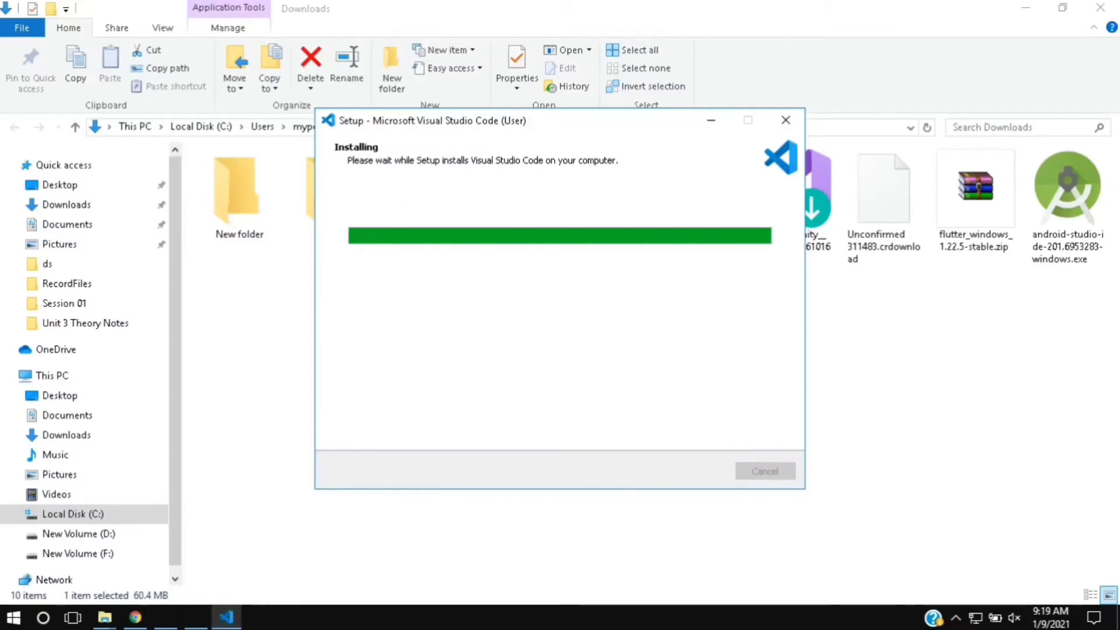
key(Return)
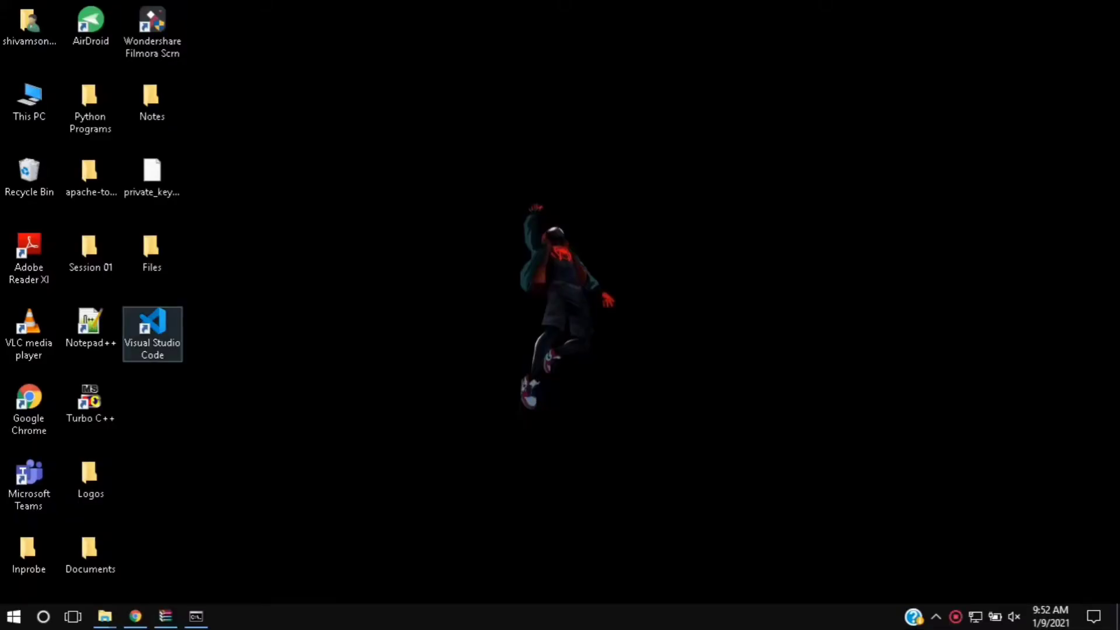
- Launch Visual Studio Code, search the extensions marketplace for "flu" and open the Flutter extension's details
click(152, 326)
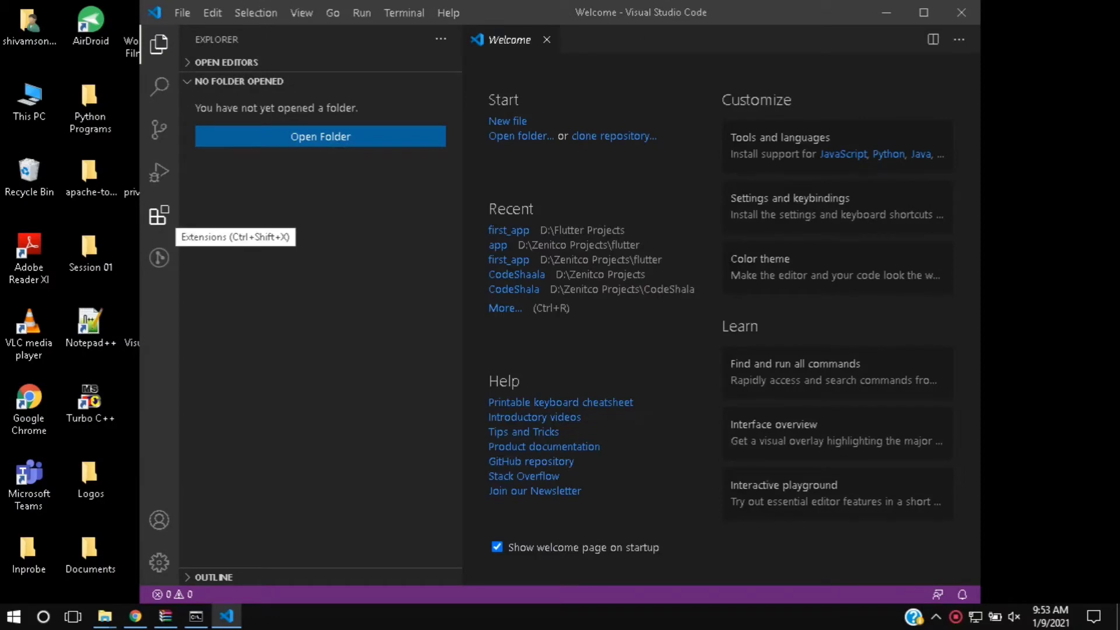
click(159, 217)
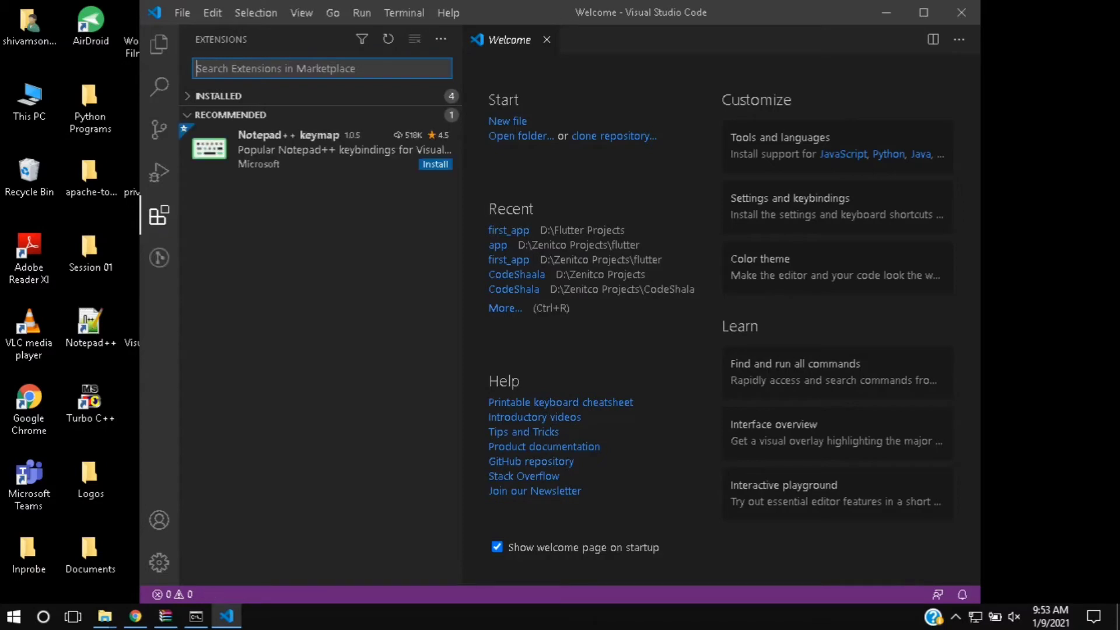
text(flu)
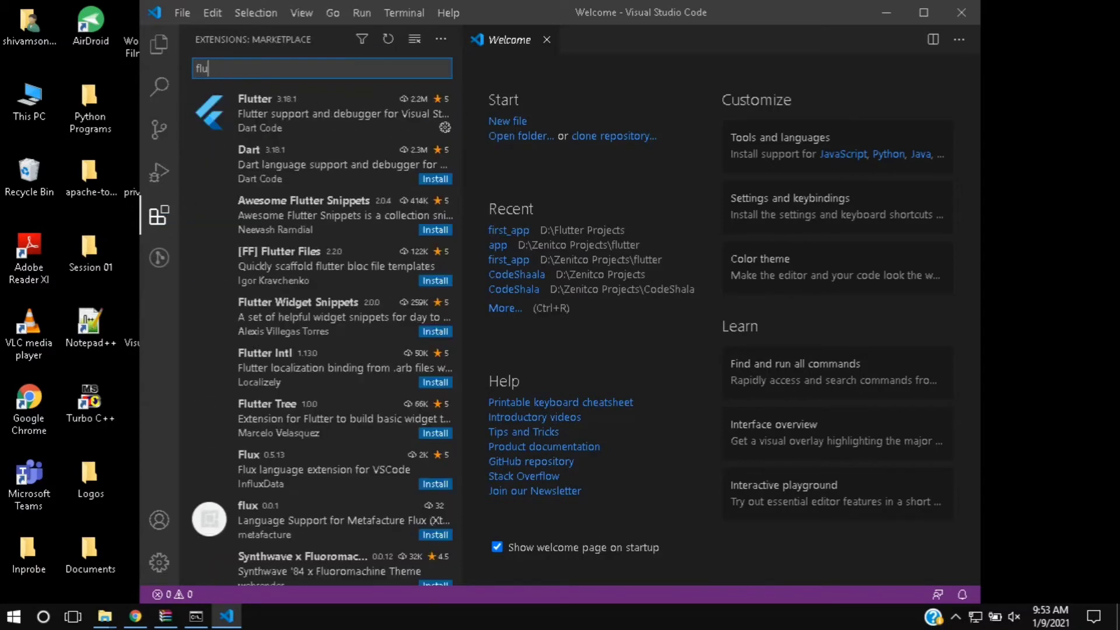
click(320, 114)
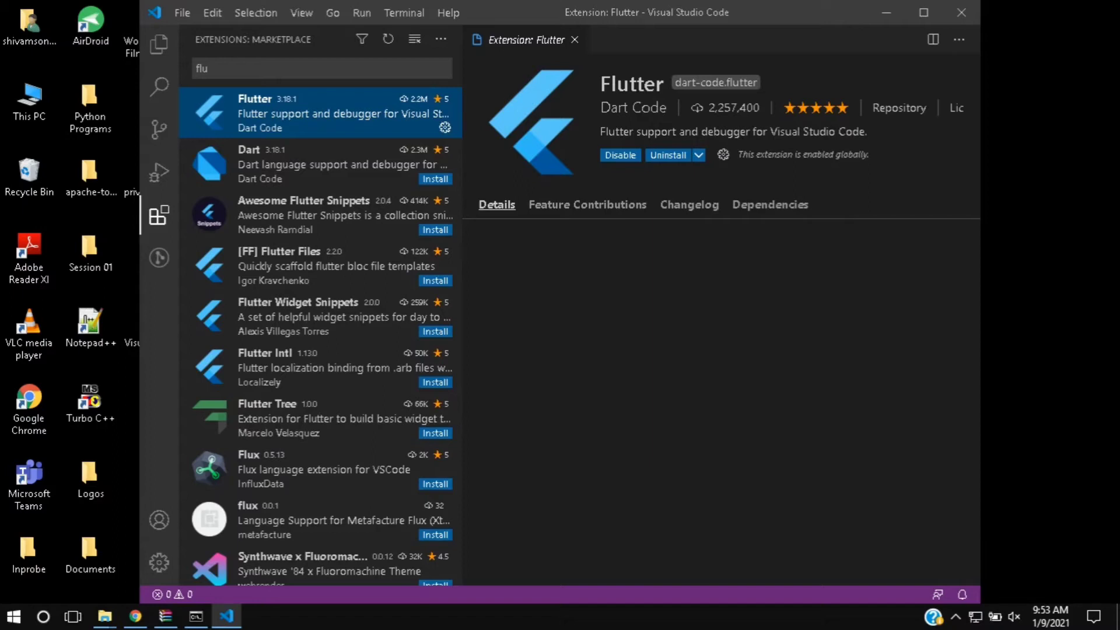
- Open the Dart extension from the marketplace results and install it
click(955, 616)
click(326, 164)
click(617, 156)
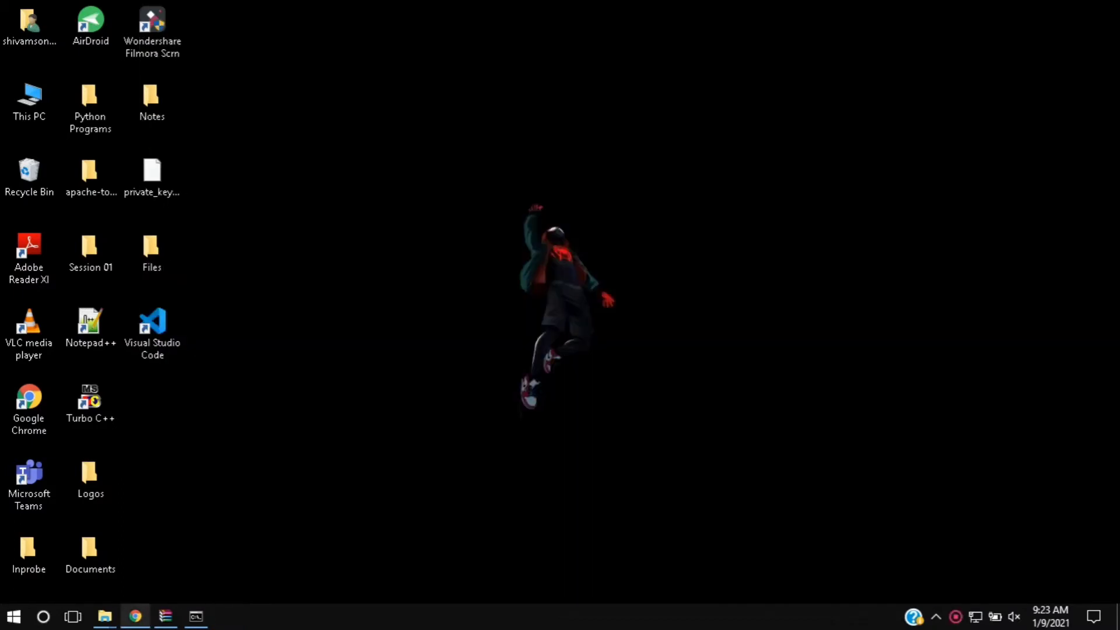
- Show the downloaded android-studio-ide installer in its Downloads folder and launch it
click(134, 616)
click(413, 526)
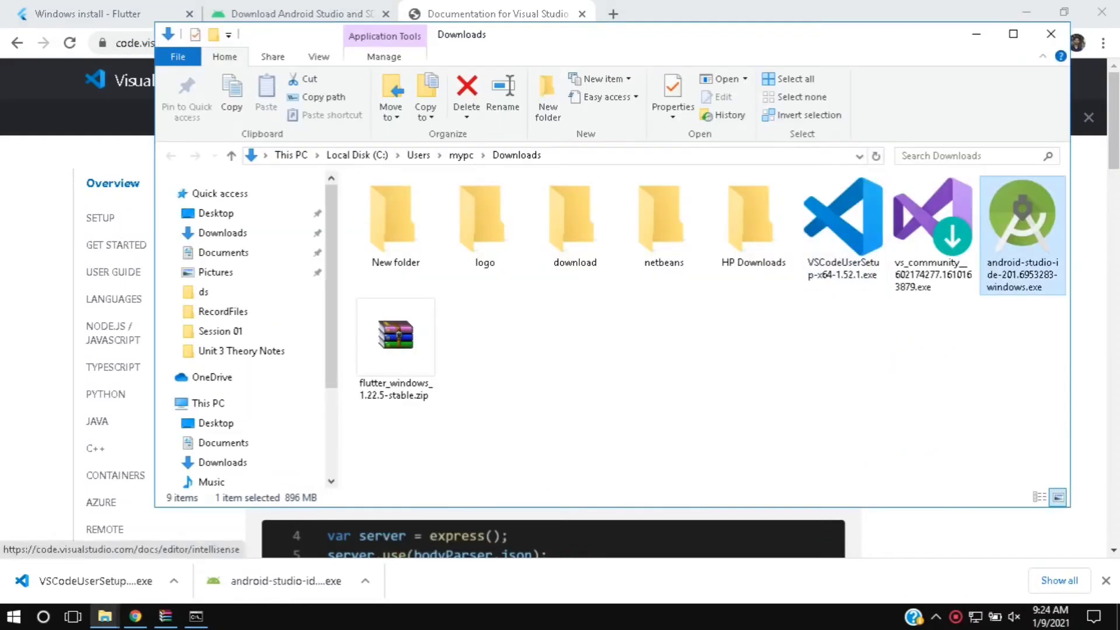
key(Return)
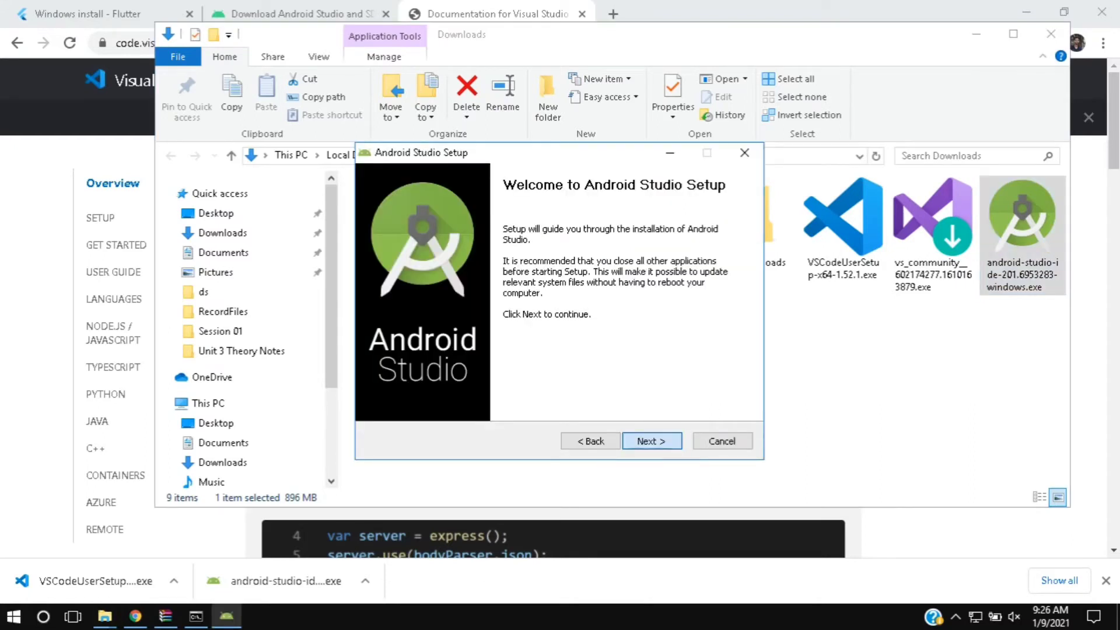
- Install Android Studio without the Android Virtual Device component, using the default install location and Start Menu folder, and finish the setup
key(Return)
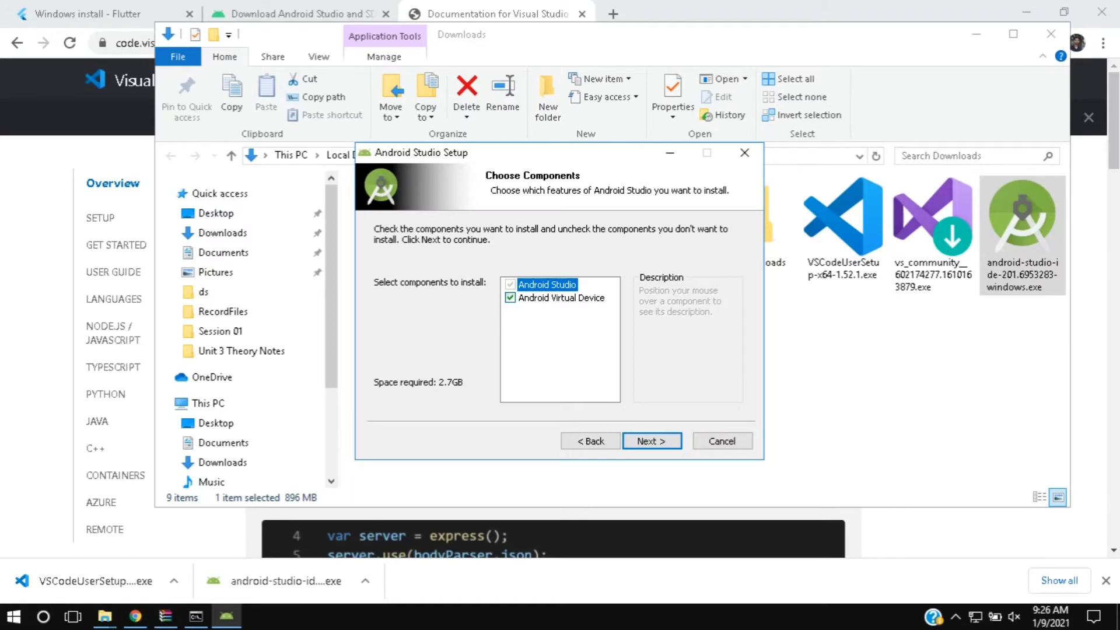
mouse_move(561, 298)
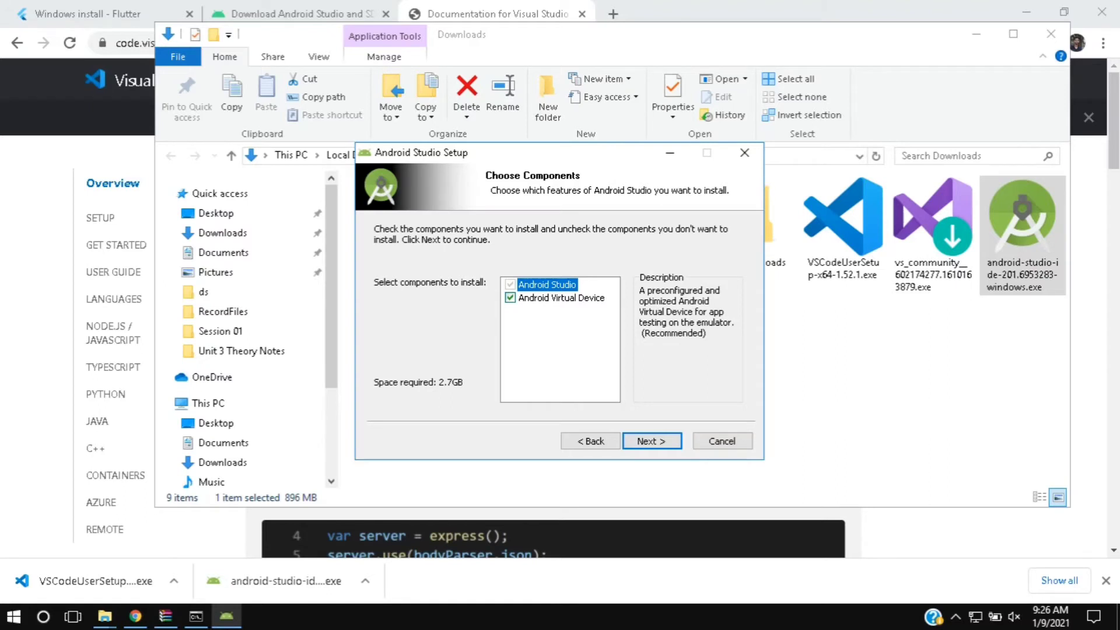
click(511, 297)
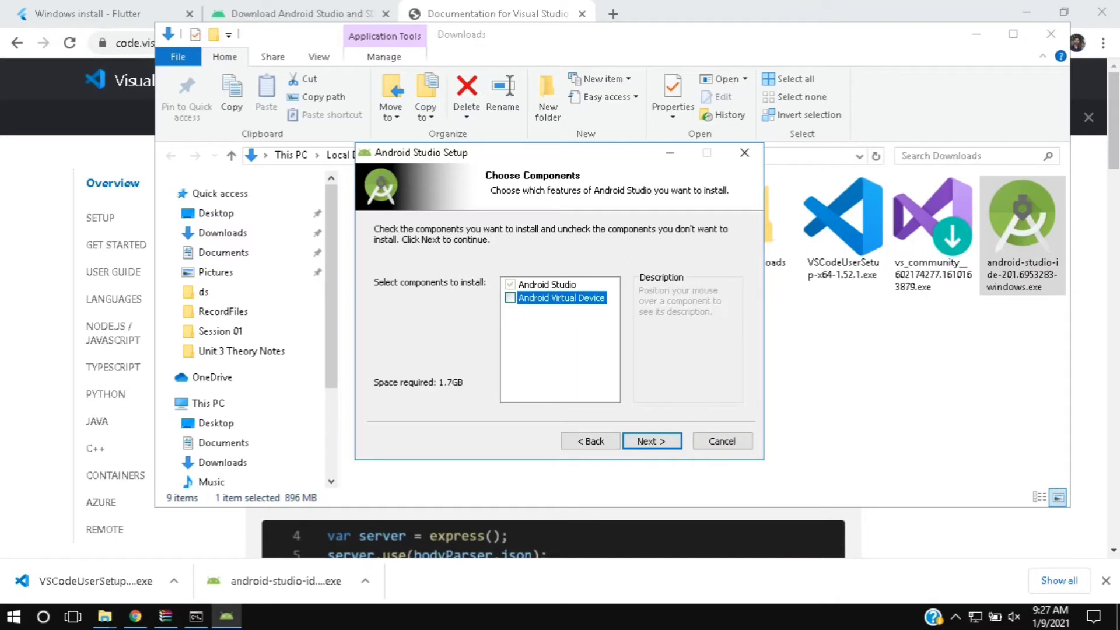
key(Return)
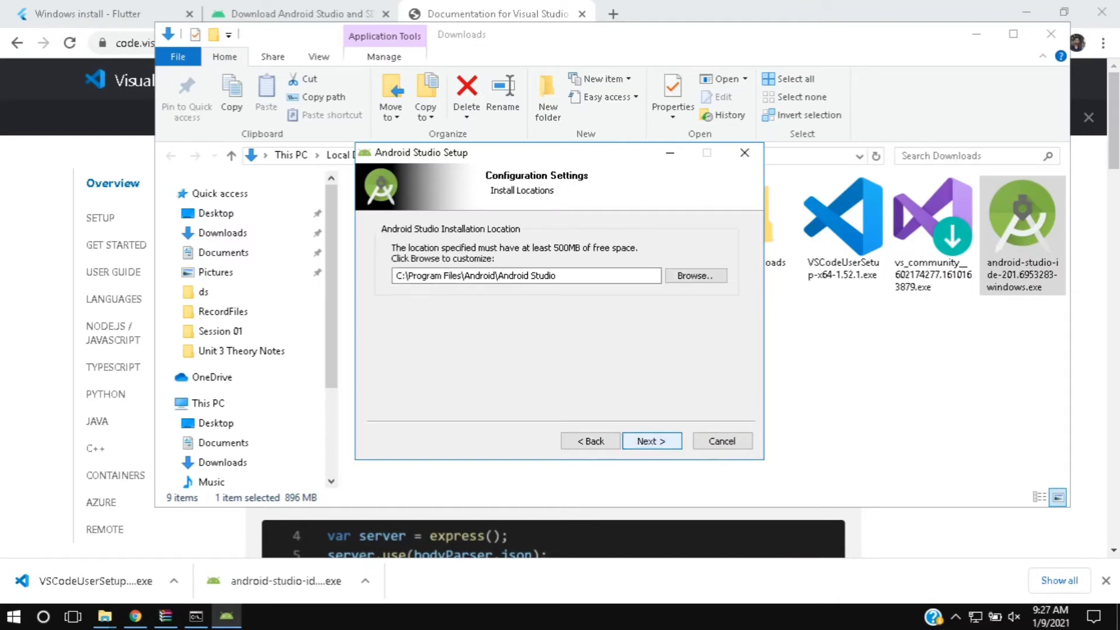
key(Return)
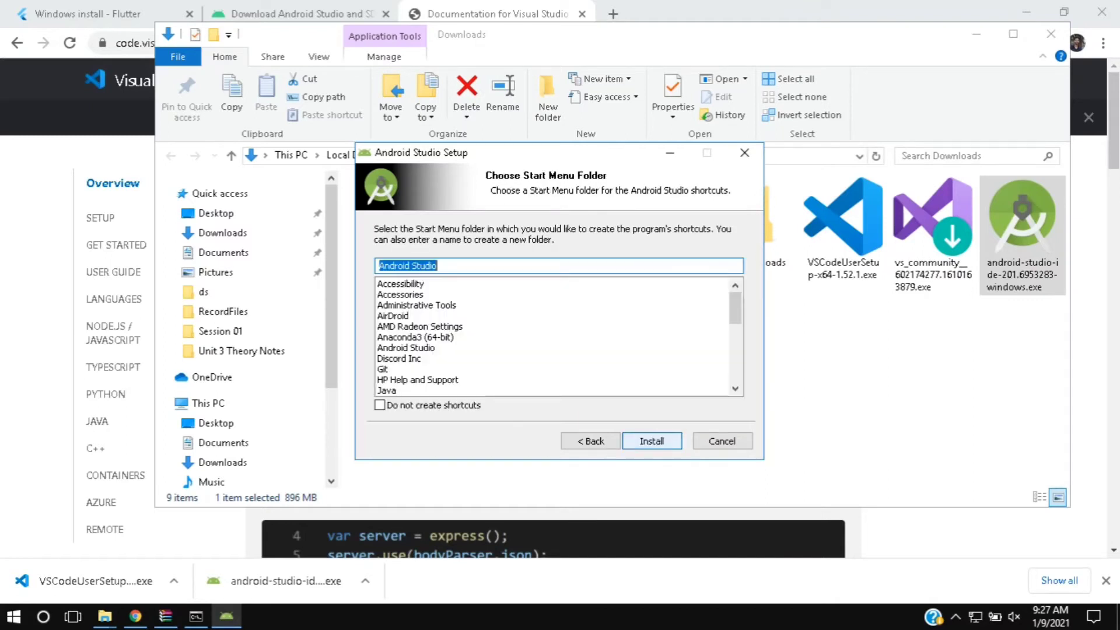
key(Return)
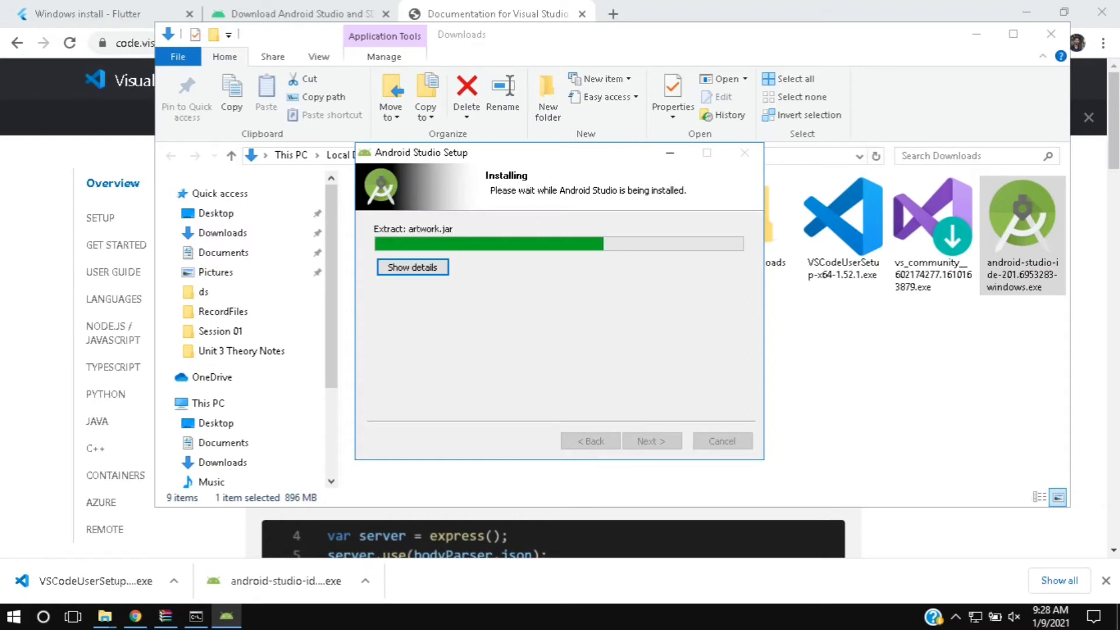
key(Return)
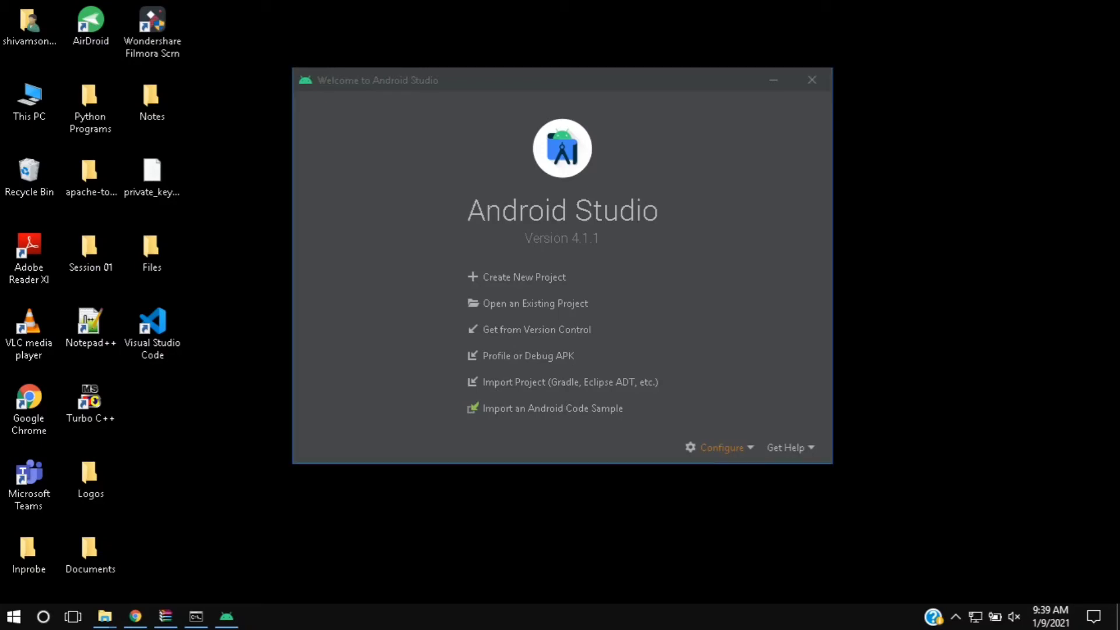
- Open Android Studio's plugin marketplace, search for "flutter" and install the Flutter plugin
click(721, 447)
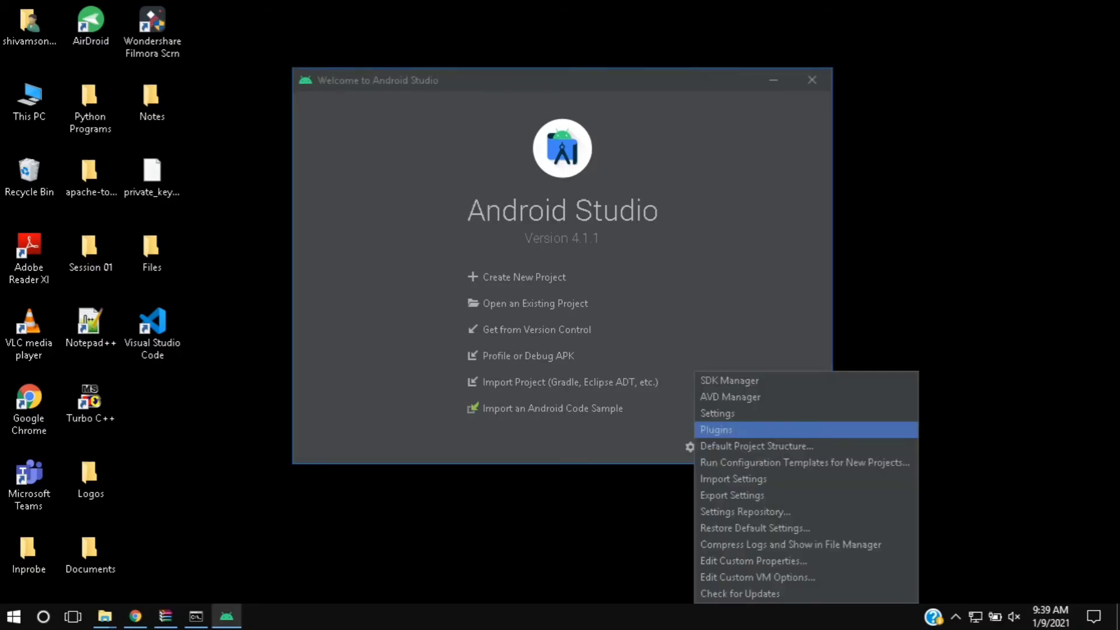
click(716, 430)
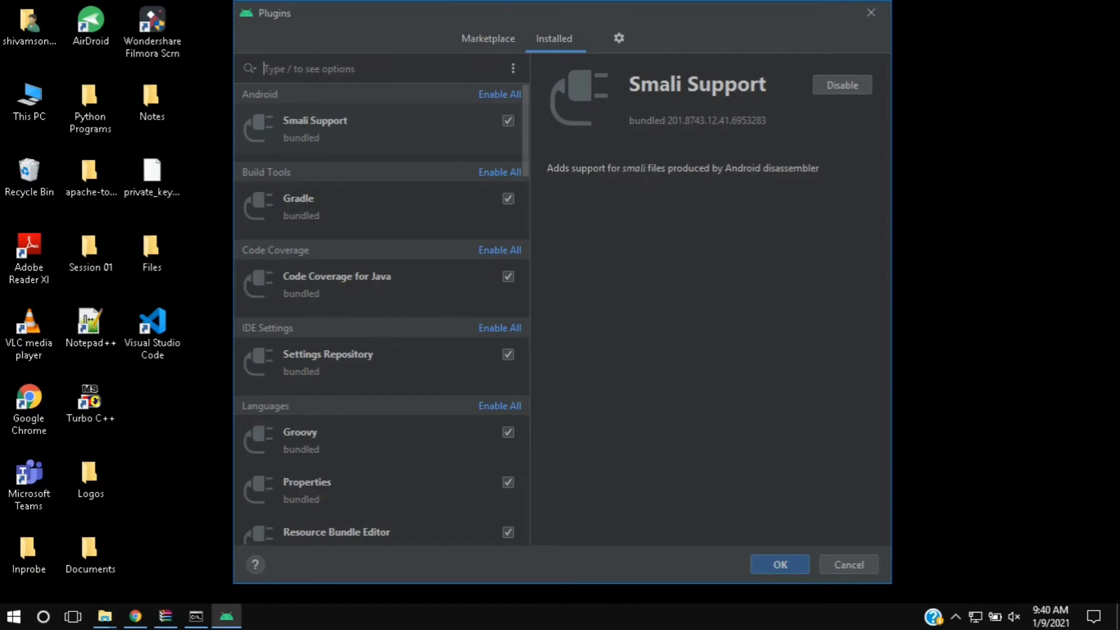
click(488, 39)
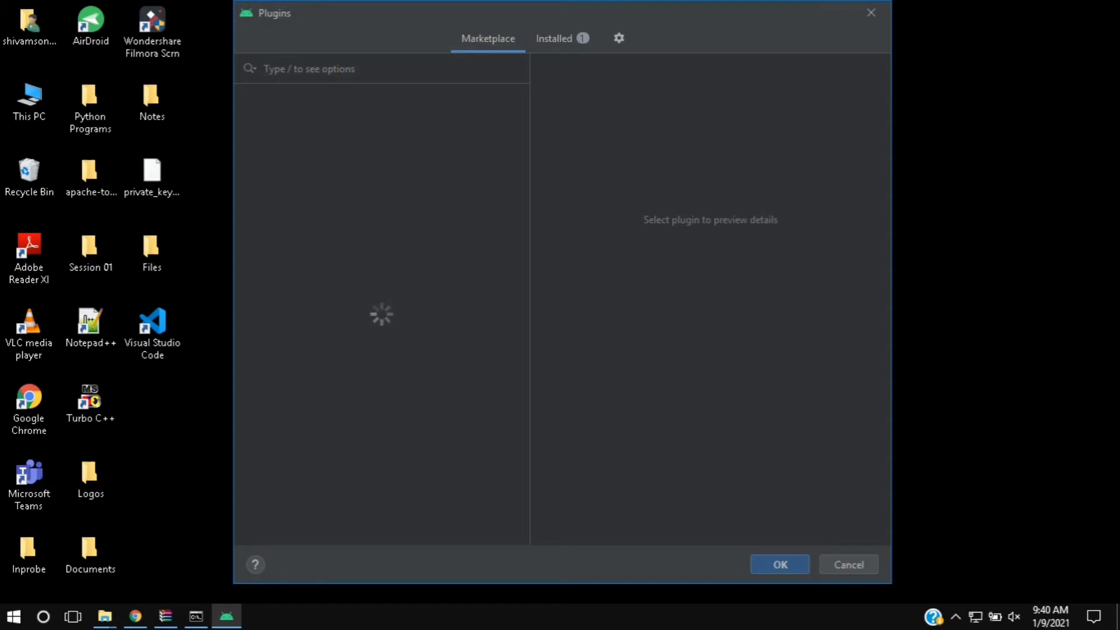
text(flutter)
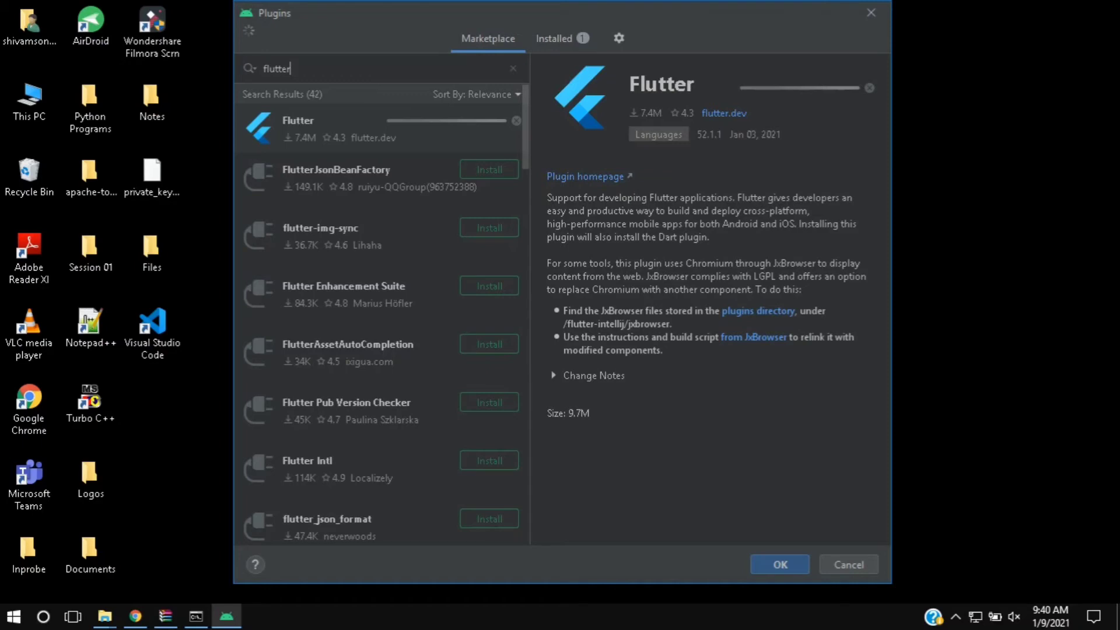
key(Return)
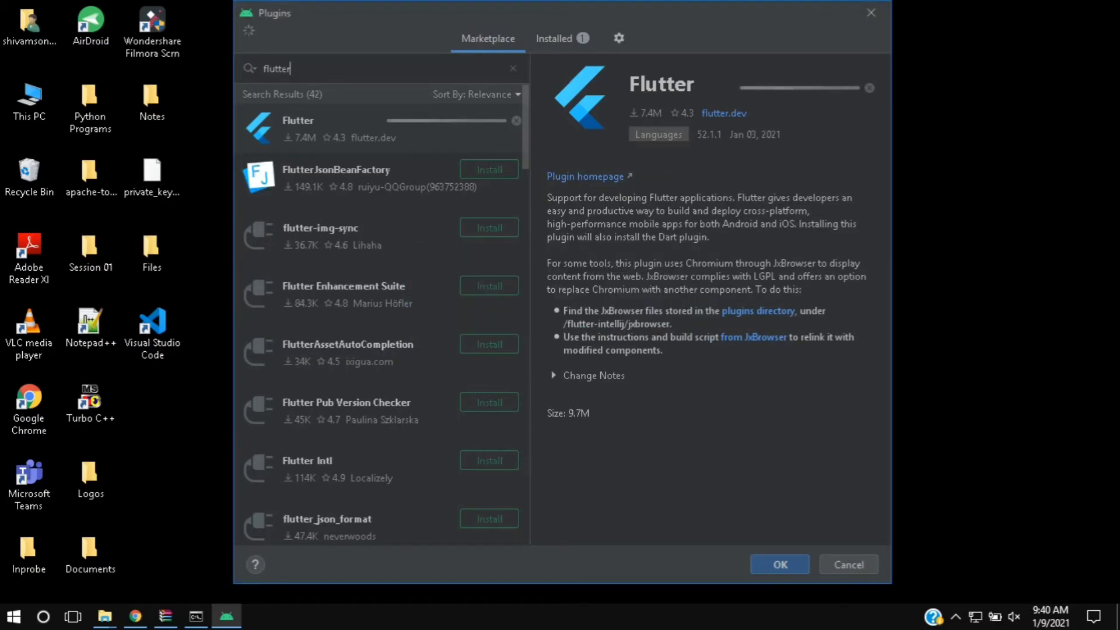
- Search the plugin marketplace for "dart"
key(ctrl+a)
text(d)
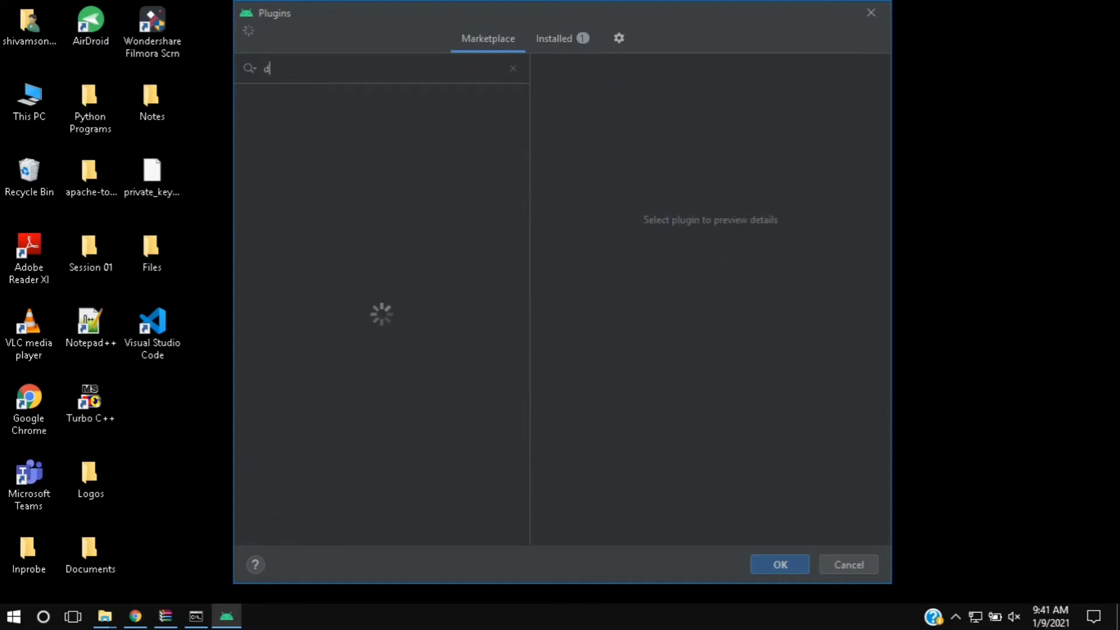
text(art)
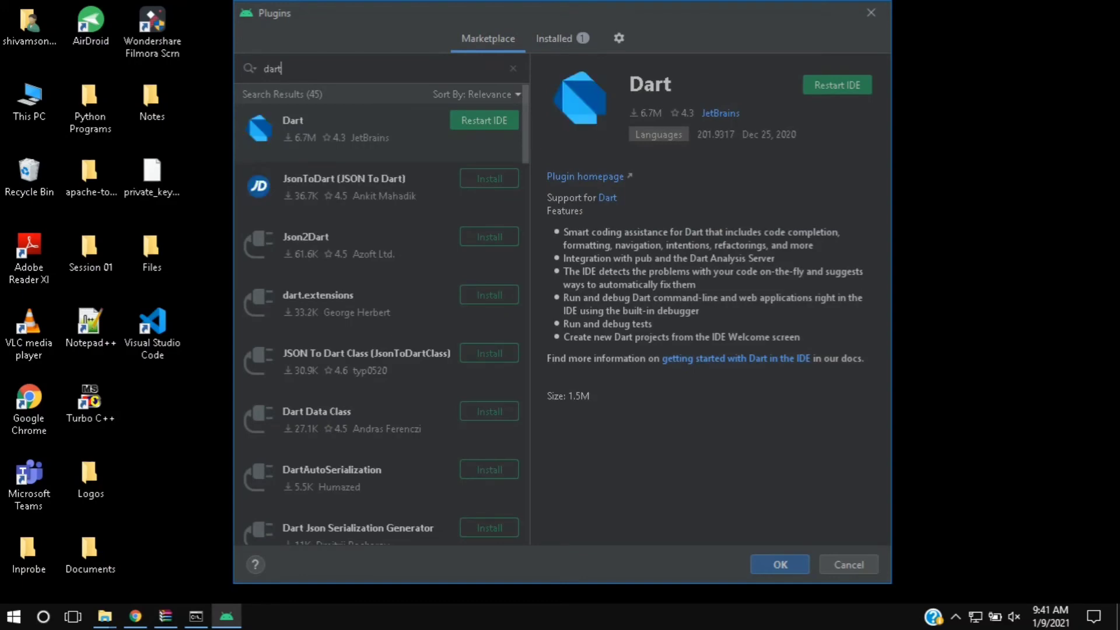
- Search the plugin marketplace for "flutter" again, request an IDE restart from the Flutter plugin and dismiss the restart prompt
key(BackSpace)
key(BackSpace)
key(BackSpace)
key(BackSpace)
text(flutter)
click(484, 120)
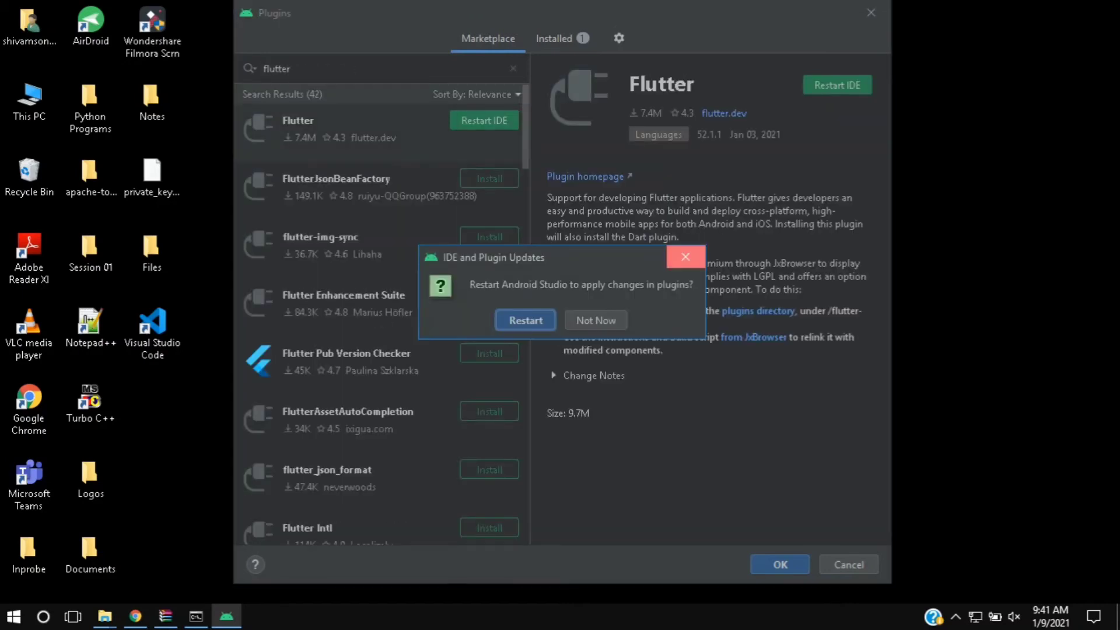
click(686, 257)
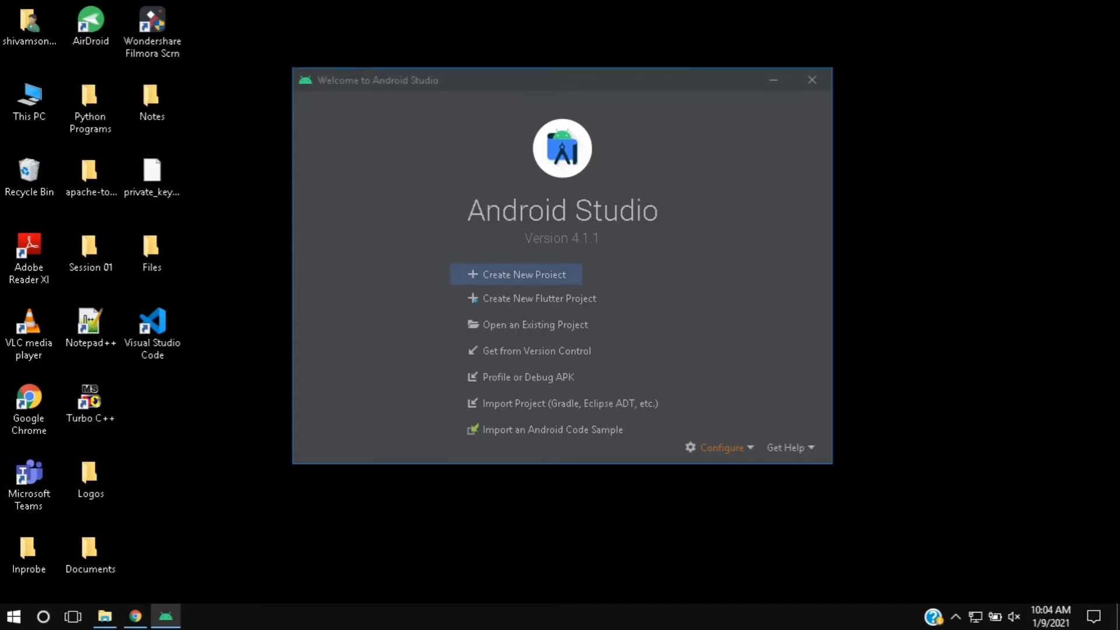
- Open the SDK Manager and select the Android 4.4 (KitKat) platform for installation, then cancel the confirmation
click(722, 448)
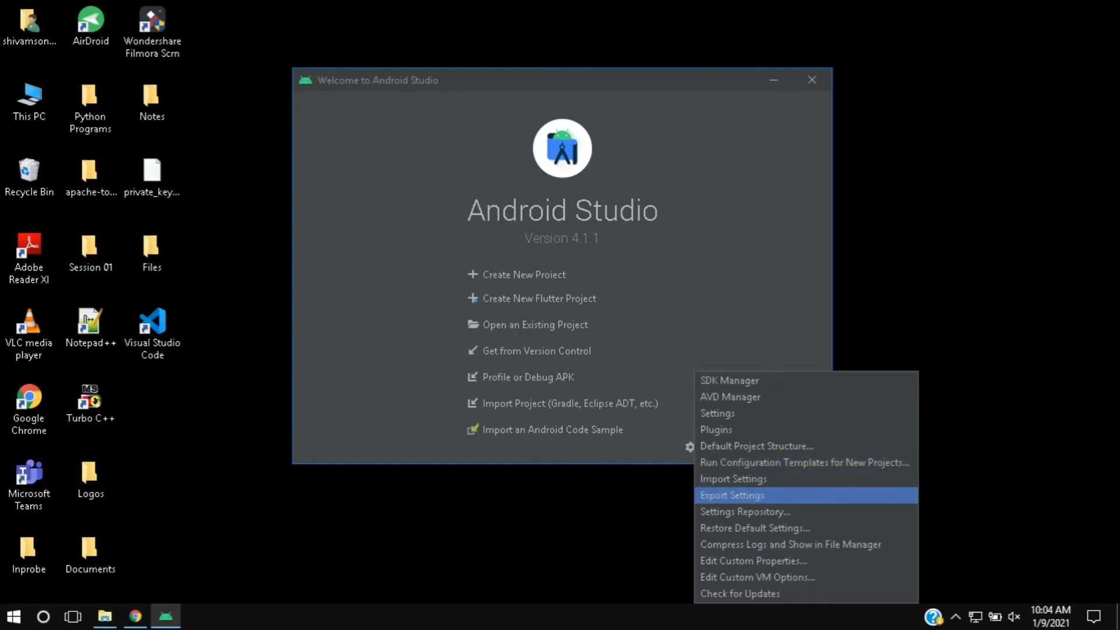
click(730, 380)
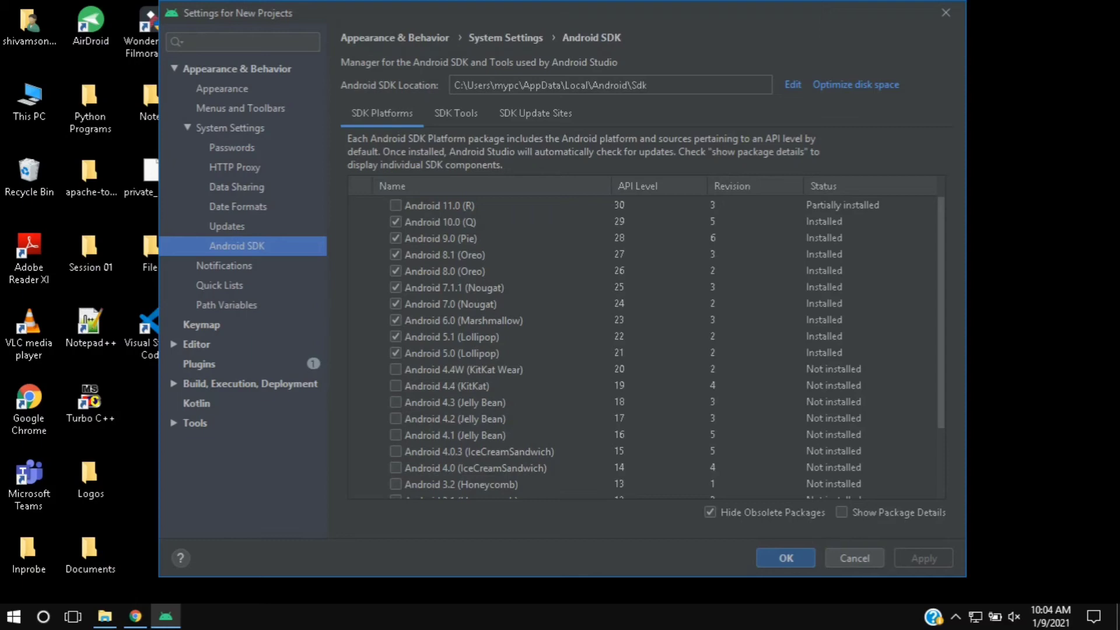
click(396, 385)
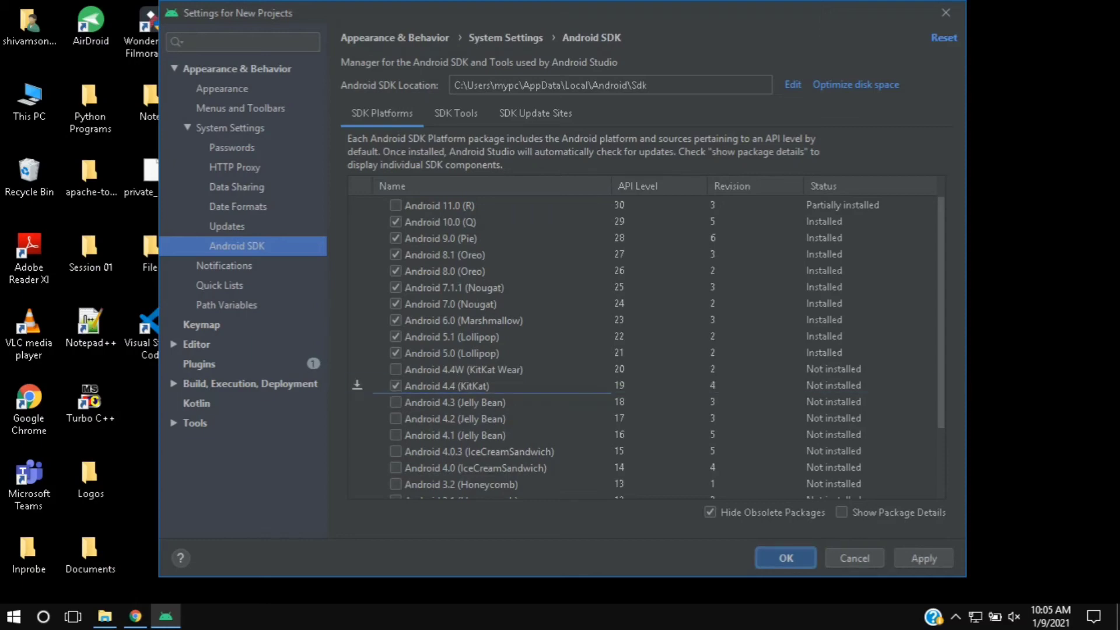
key(Return)
scroll(575, 285, down, 1)
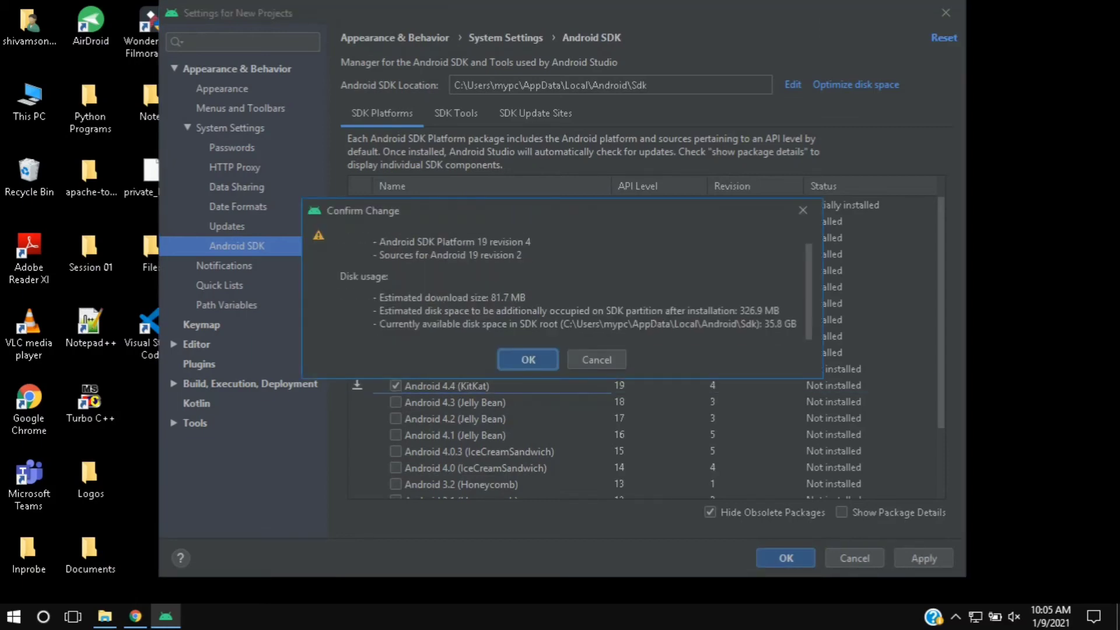
key(Tab)
key(Return)
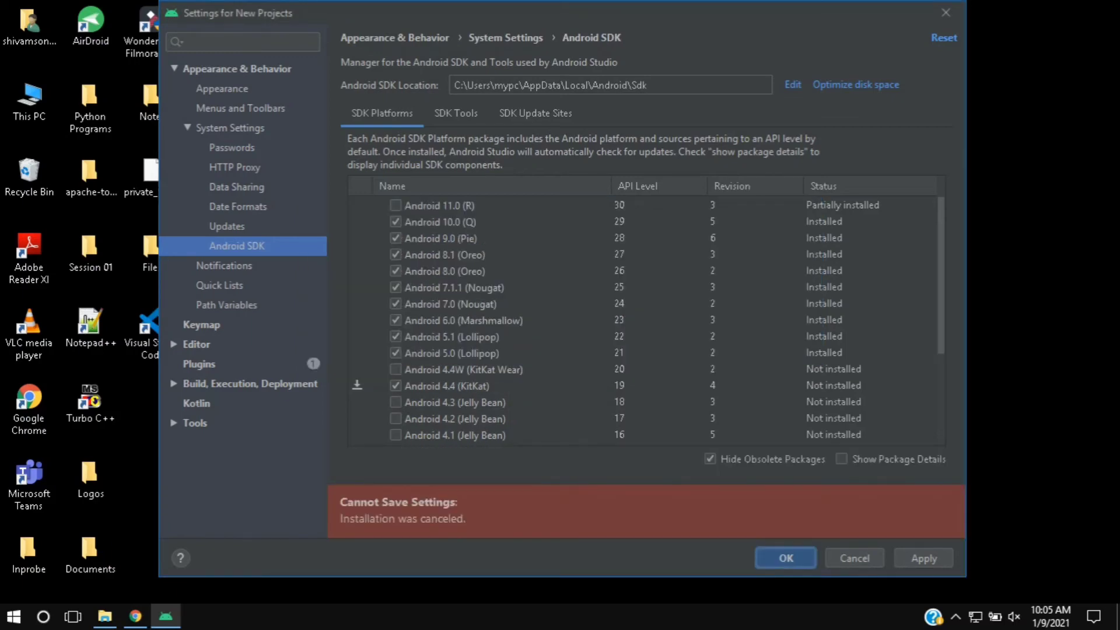
key(Return)
key(Return)
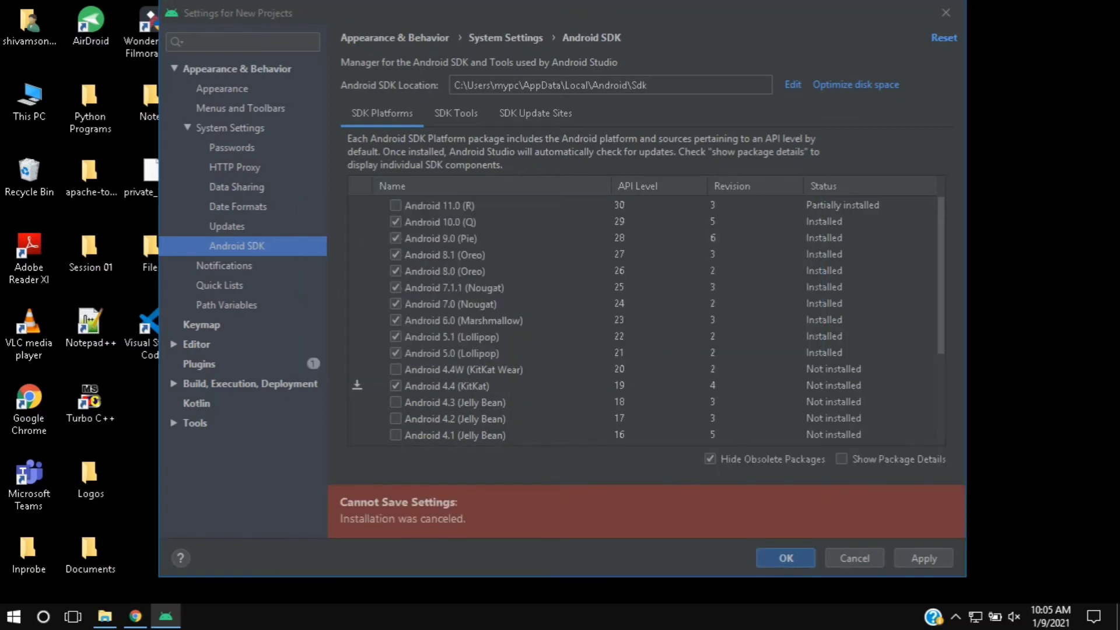
- Deselect the Android 4.4 (KitKat) platform, accept the SDK settings and close Android Studio
click(395, 386)
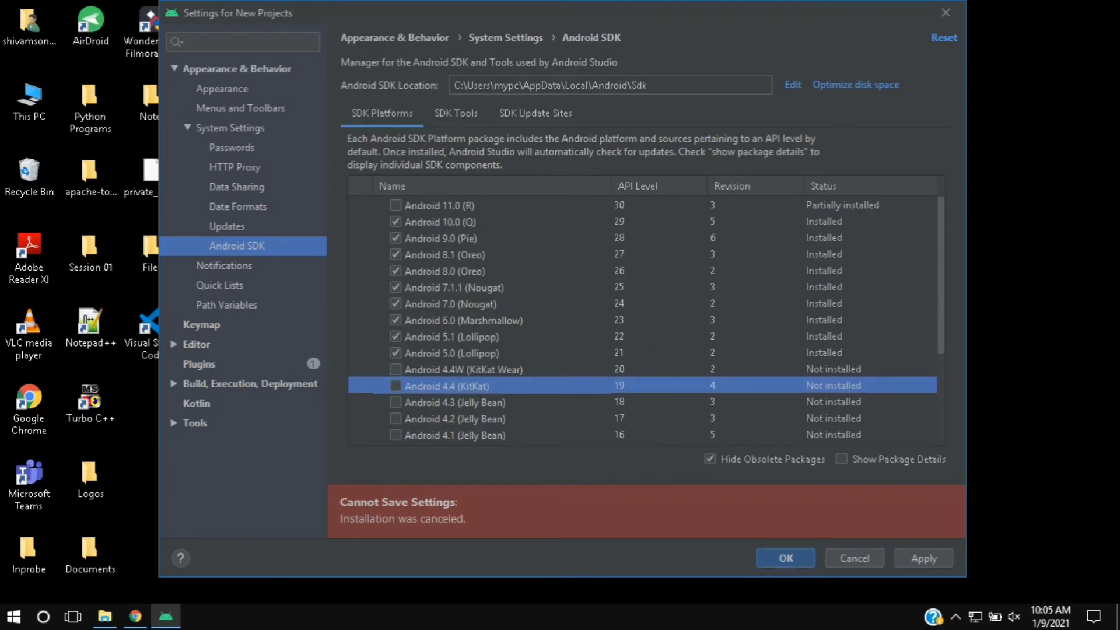
click(786, 559)
click(812, 80)
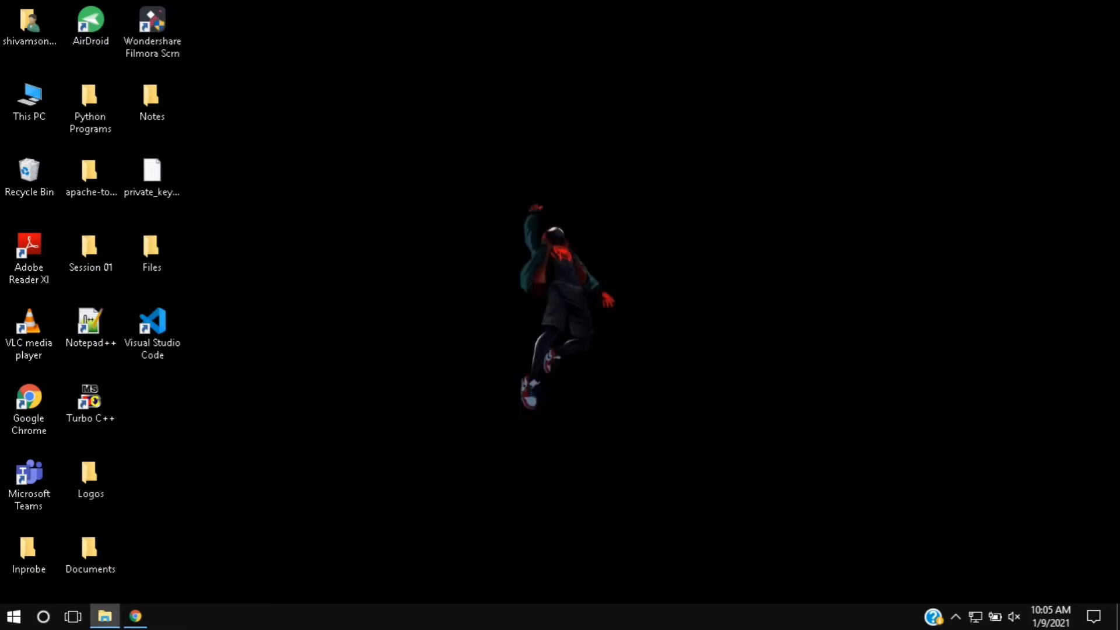
- Create a new folder on the New Volume (F:) drive in File Explorer
click(105, 617)
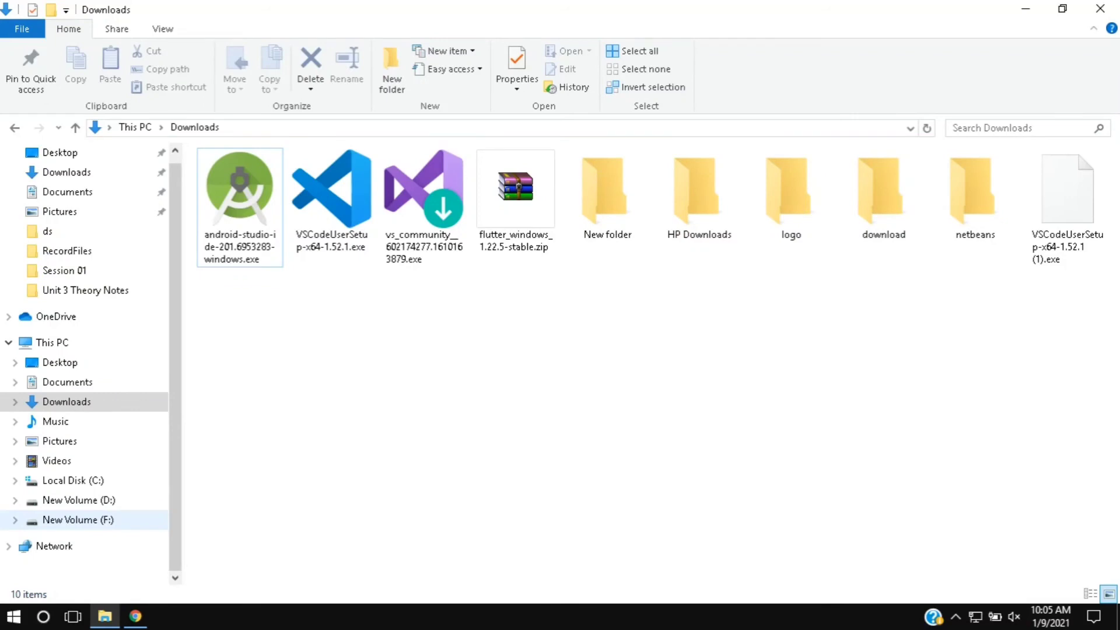
click(78, 520)
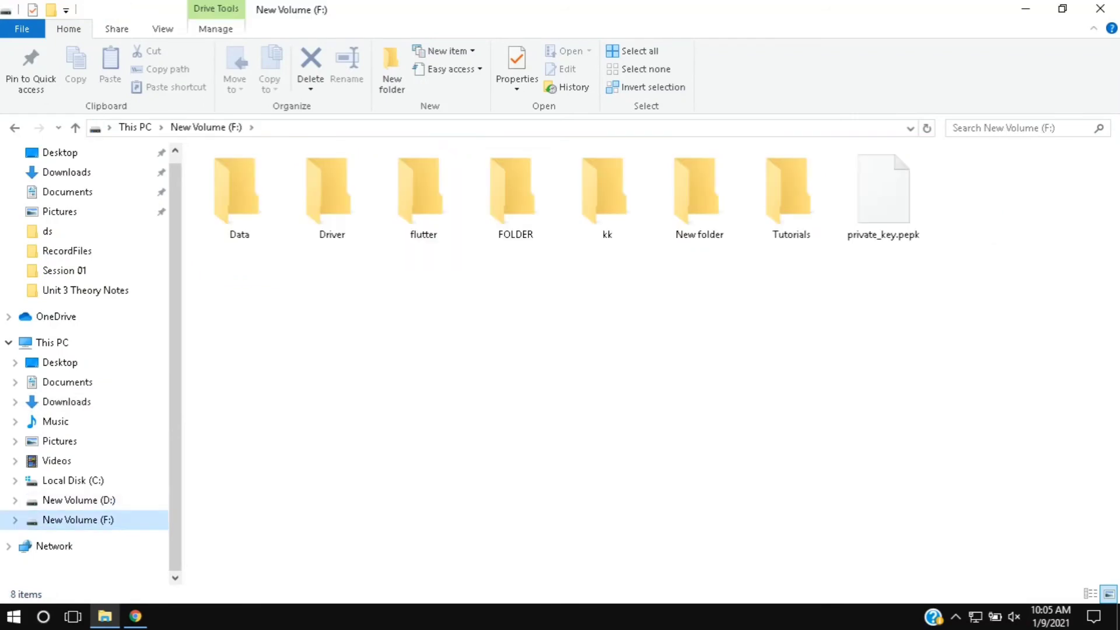
click(630, 338)
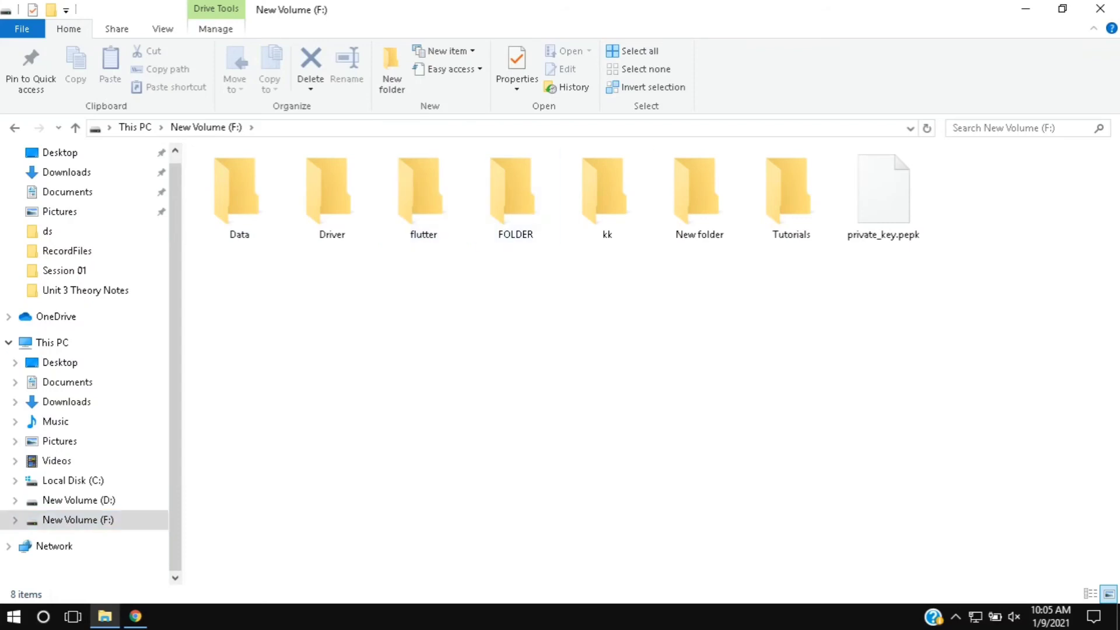
key(shift+F10)
key(Up)
key(Up)
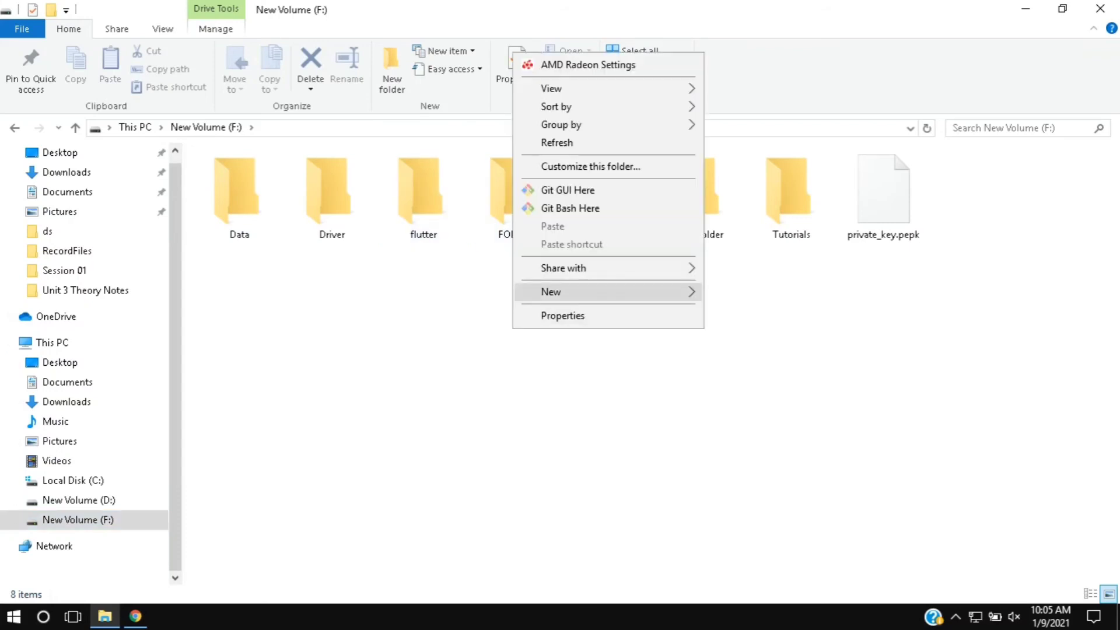
key(Right)
key(Down)
key(Return)
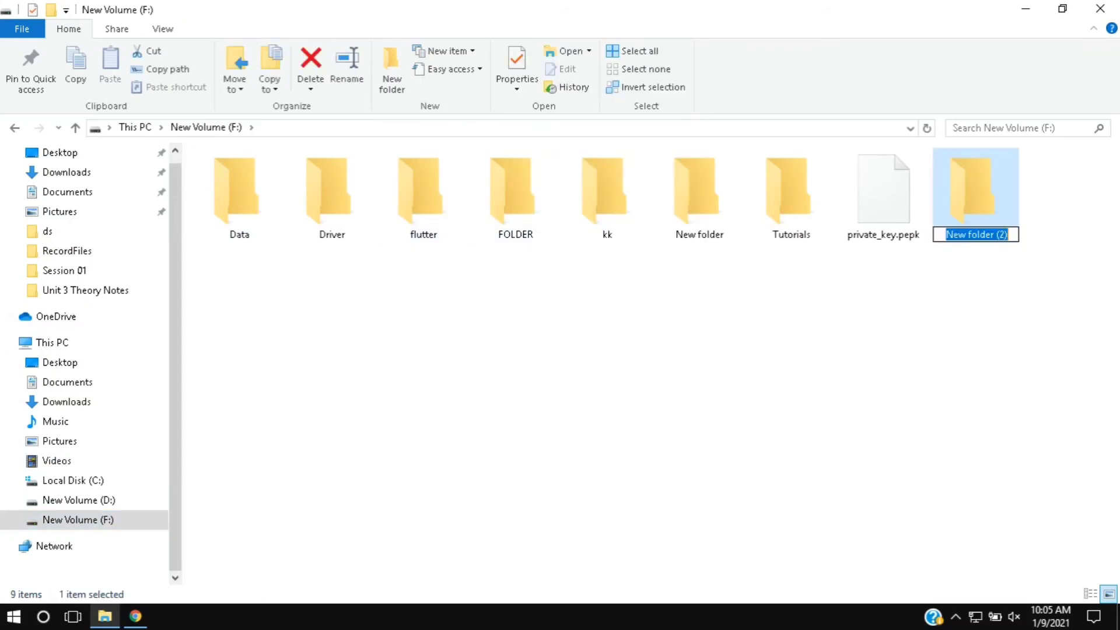
- Name the new folder "Flutter Projects"
key(BackSpace)
text(lutter)
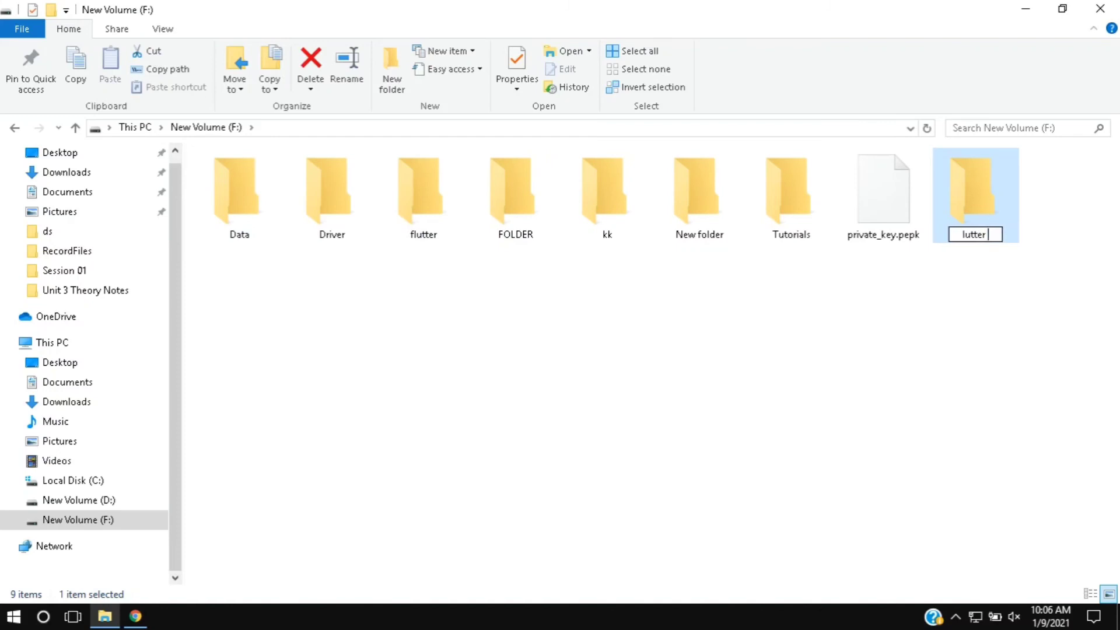
key(Home)
text(F)
key(End)
text(Projects)
key(Return)
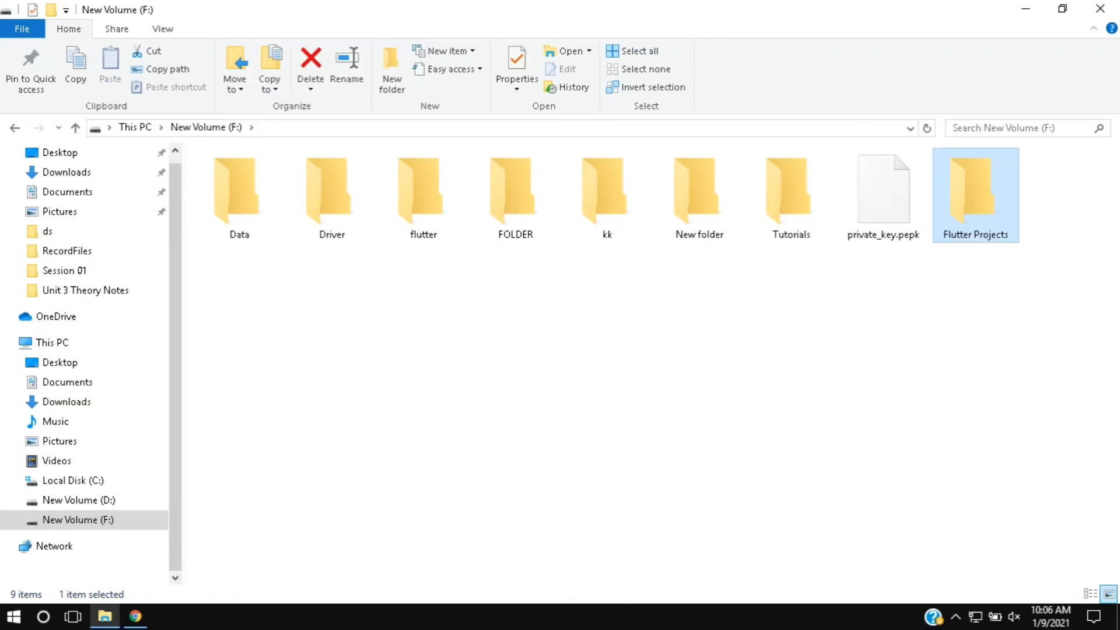
- Open the Flutter Projects folder and launch Command Prompt from that location
key(Return)
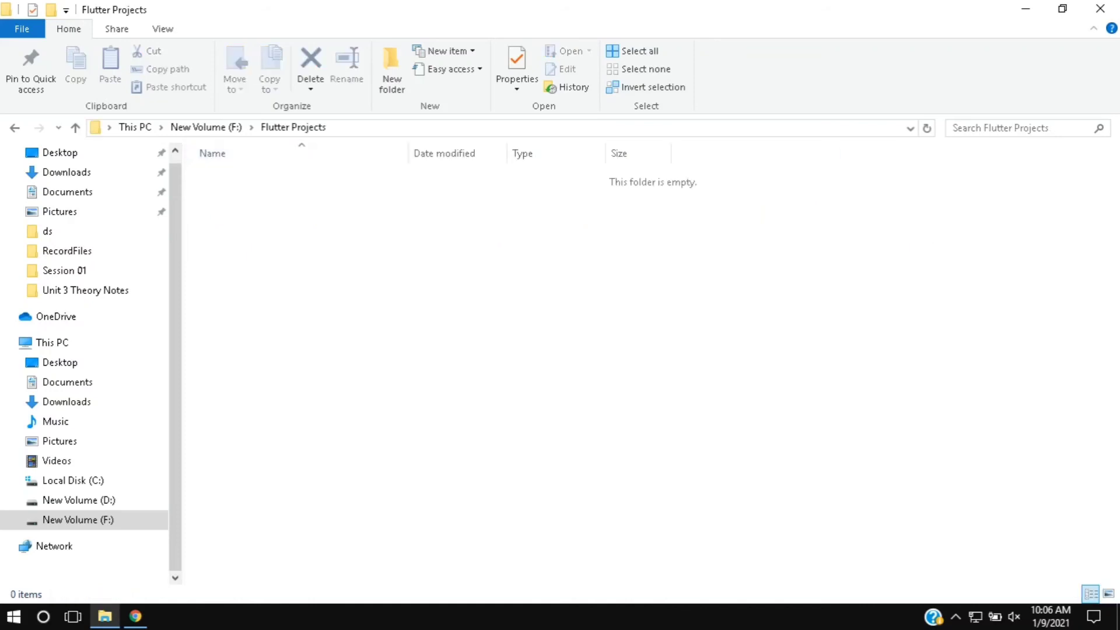
key(alt+d)
text(cmd)
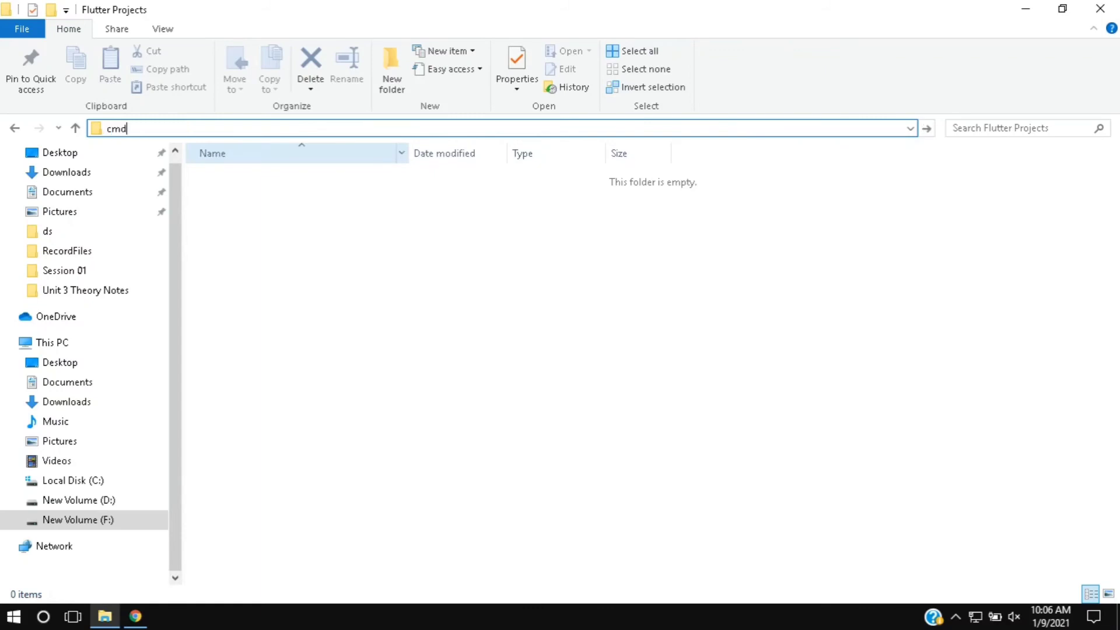
key(Return)
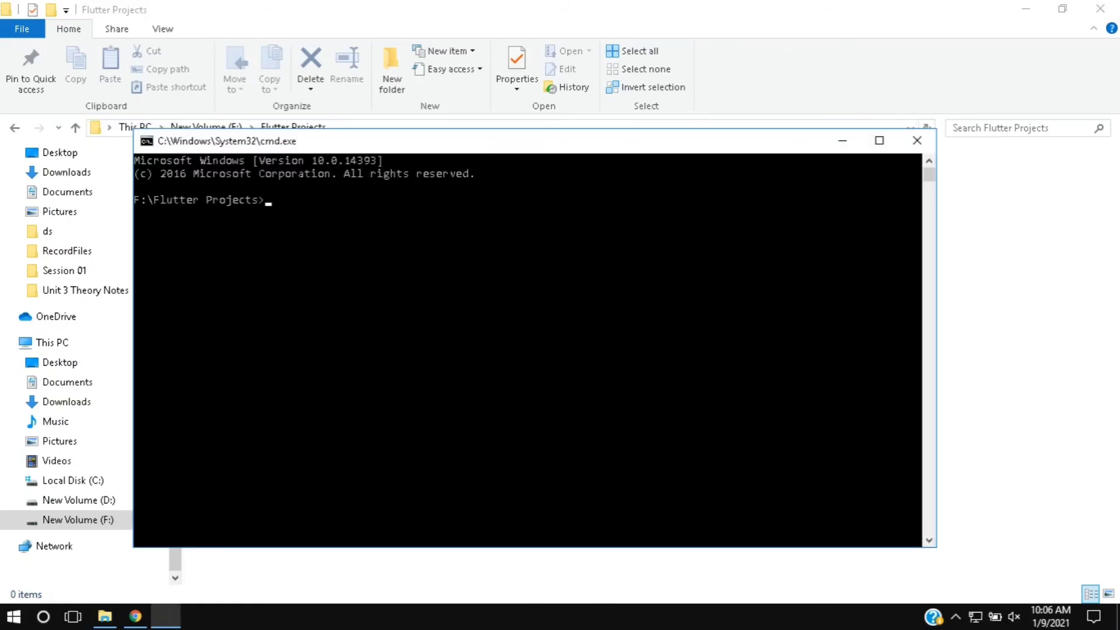
- Create a Flutter project named first_app in Command Prompt with "flutter create first_app"
text(flutter create)
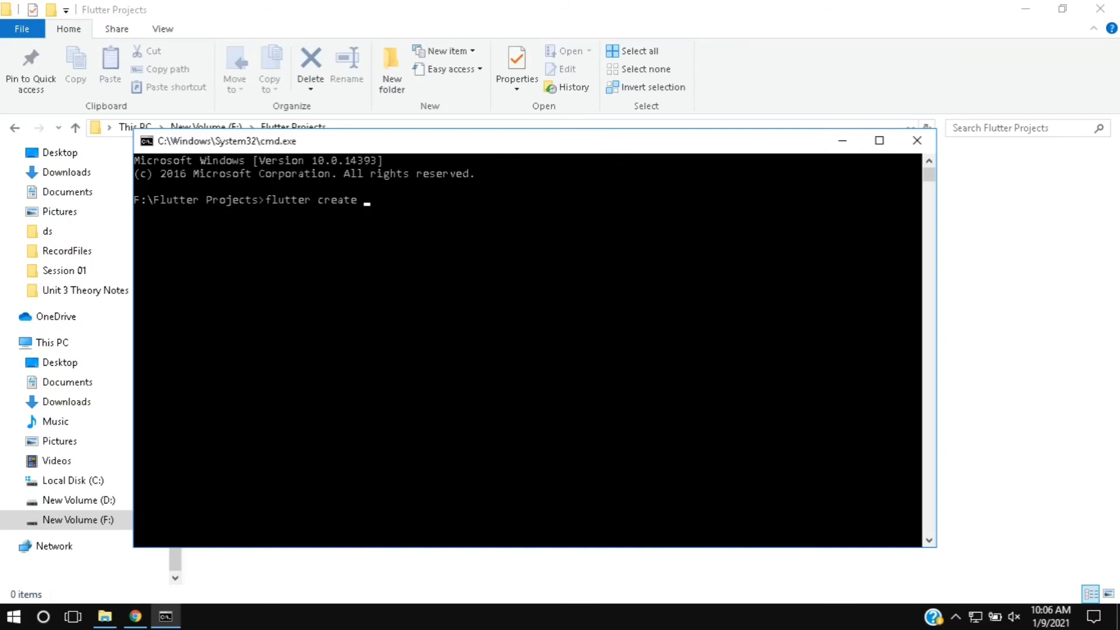
text( first)
key(BackSpace)
text(_app)
key(Return)
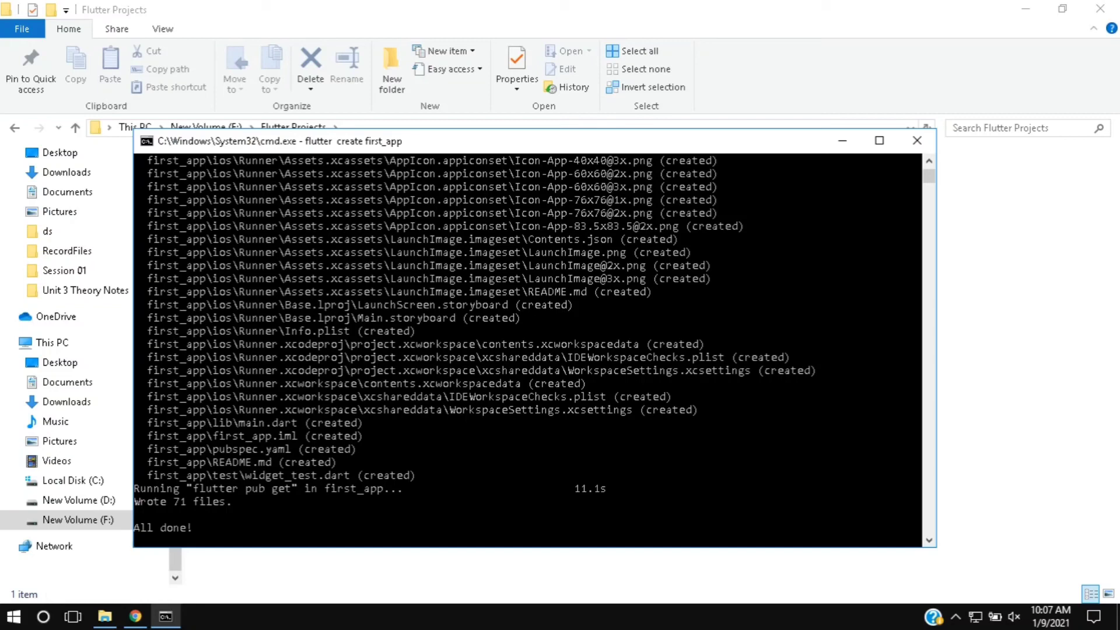
- Review the project creation output, then switch to File Explorer and open the first_app folder
scroll(527, 350, up, 14)
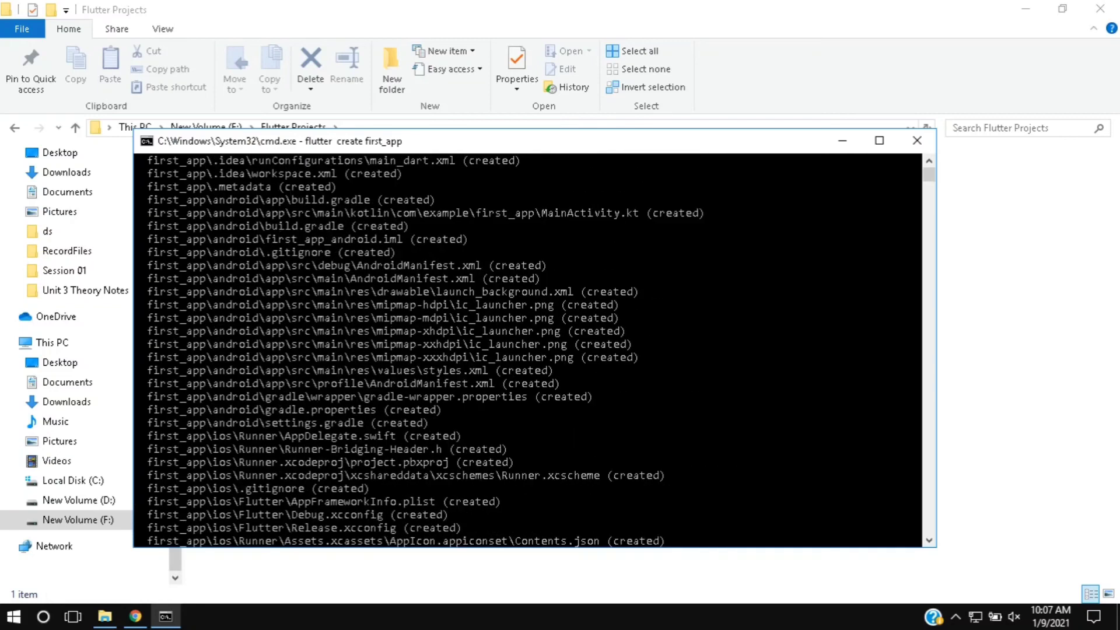
scroll(527, 350, down, 9)
scroll(528, 350, down, 8)
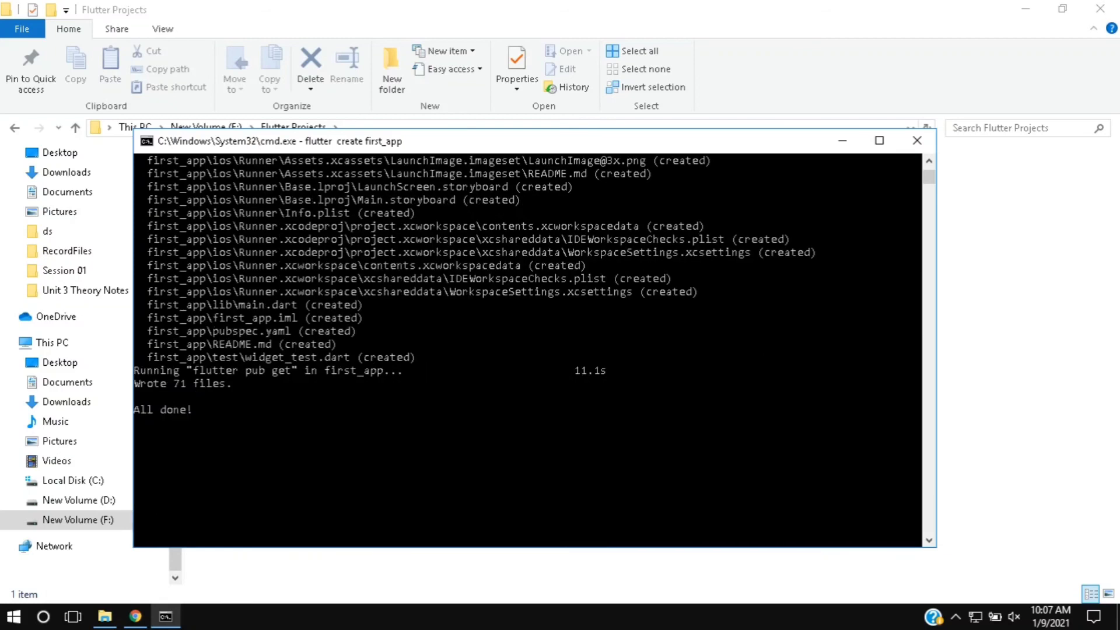
click(842, 141)
double_click(228, 175)
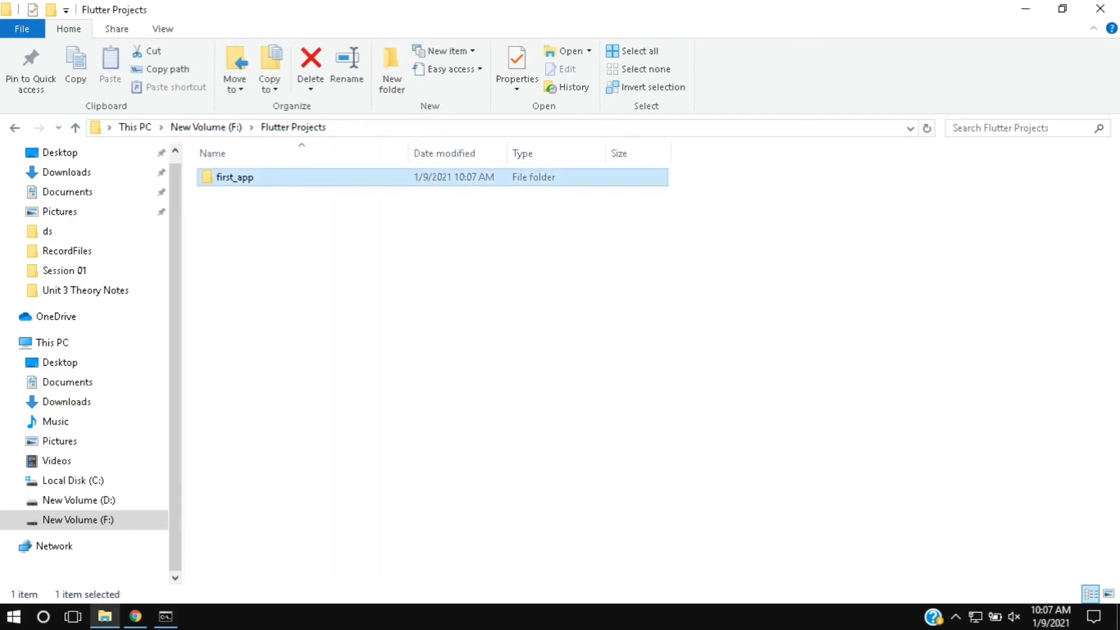
- Back in Command Prompt, change into first_app and open it in Visual Studio Code with "code .", maximizing the editor window
key(alt+Tab)
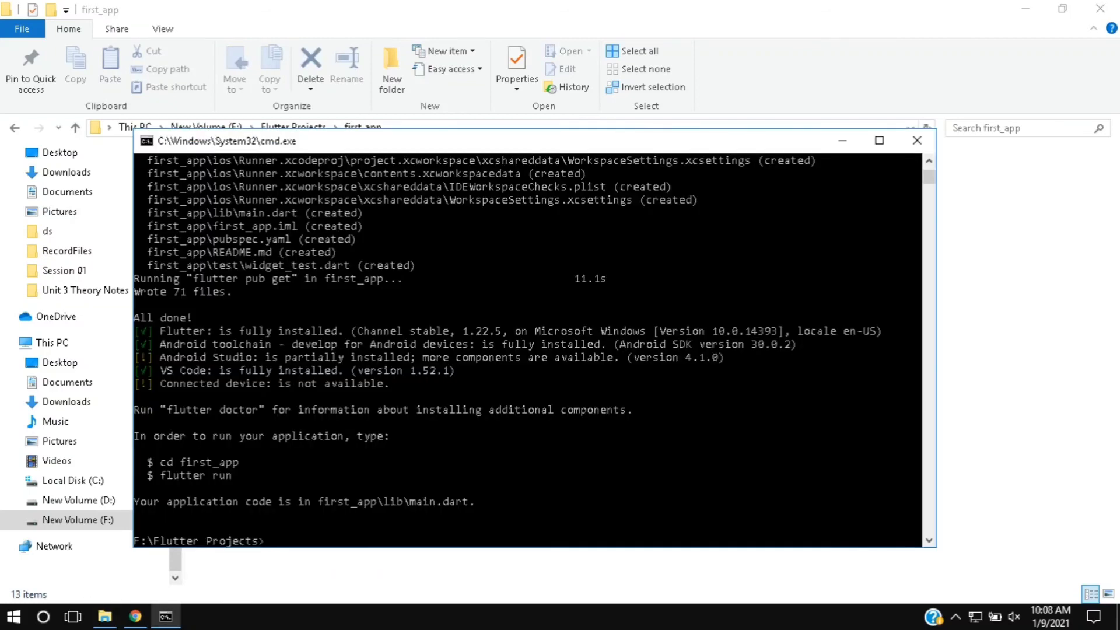
text(cd first_app)
key(Return)
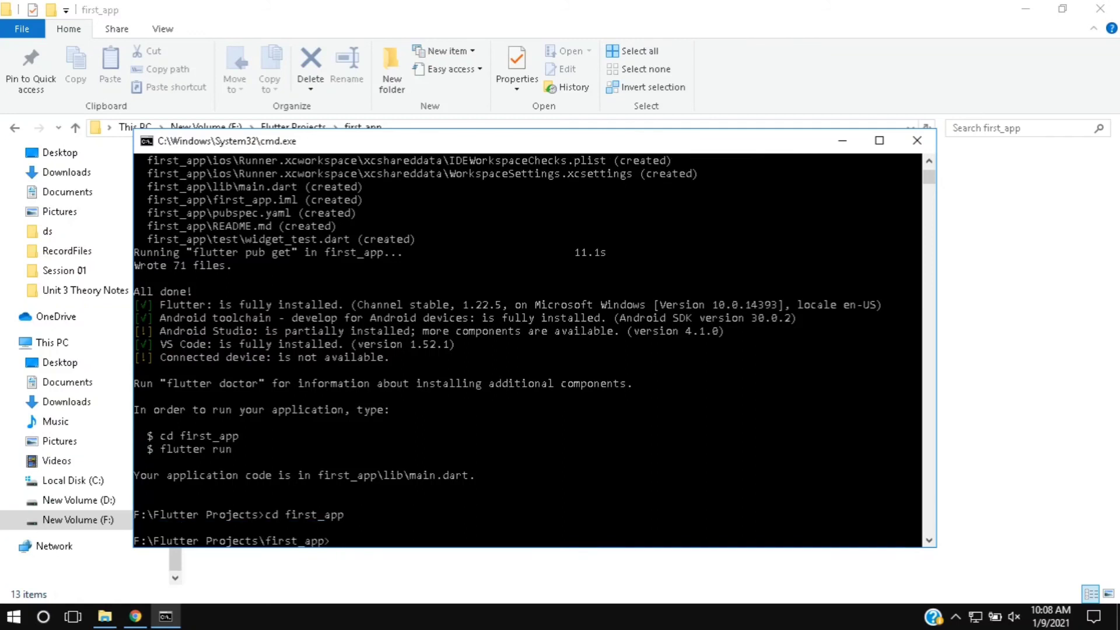
text(code .)
key(Return)
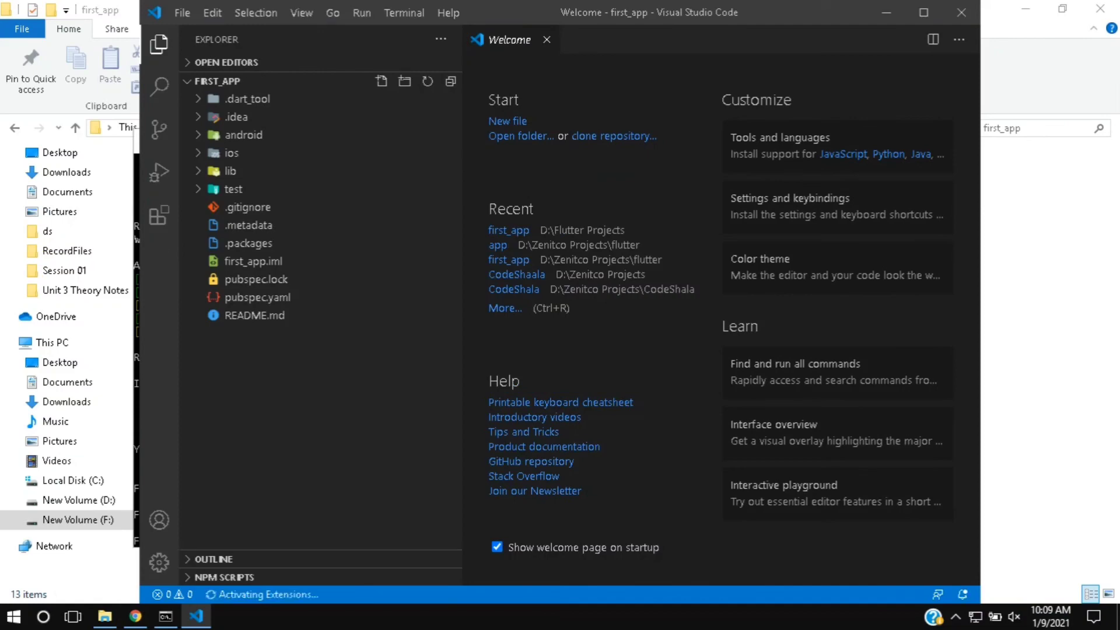
click(923, 12)
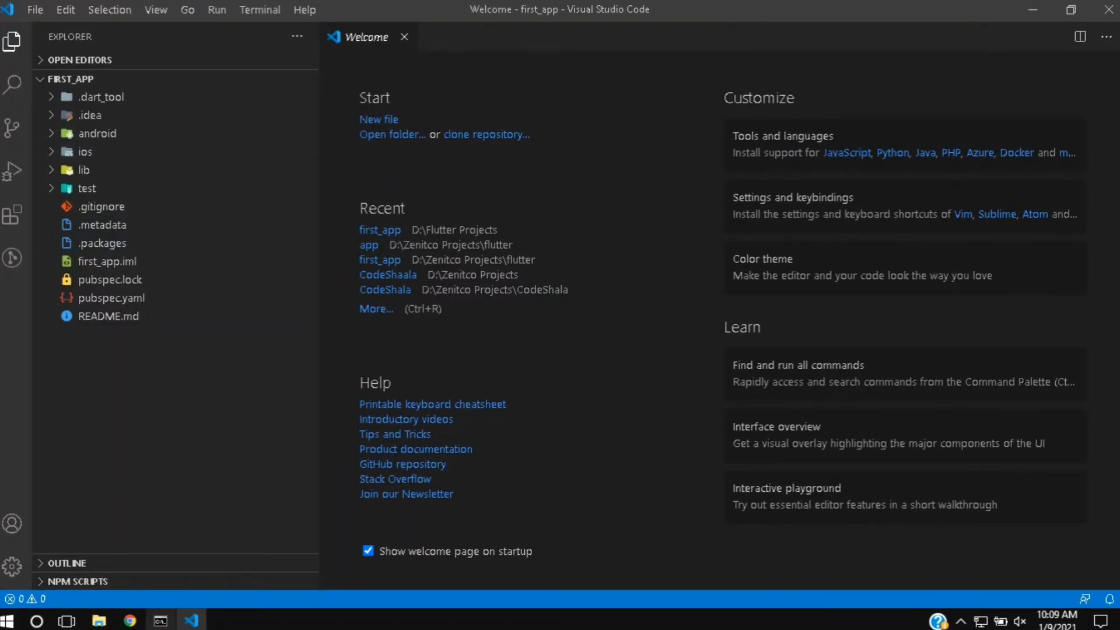
- Switch back to Command Prompt and launch the first_app project with "flutter run"
click(166, 616)
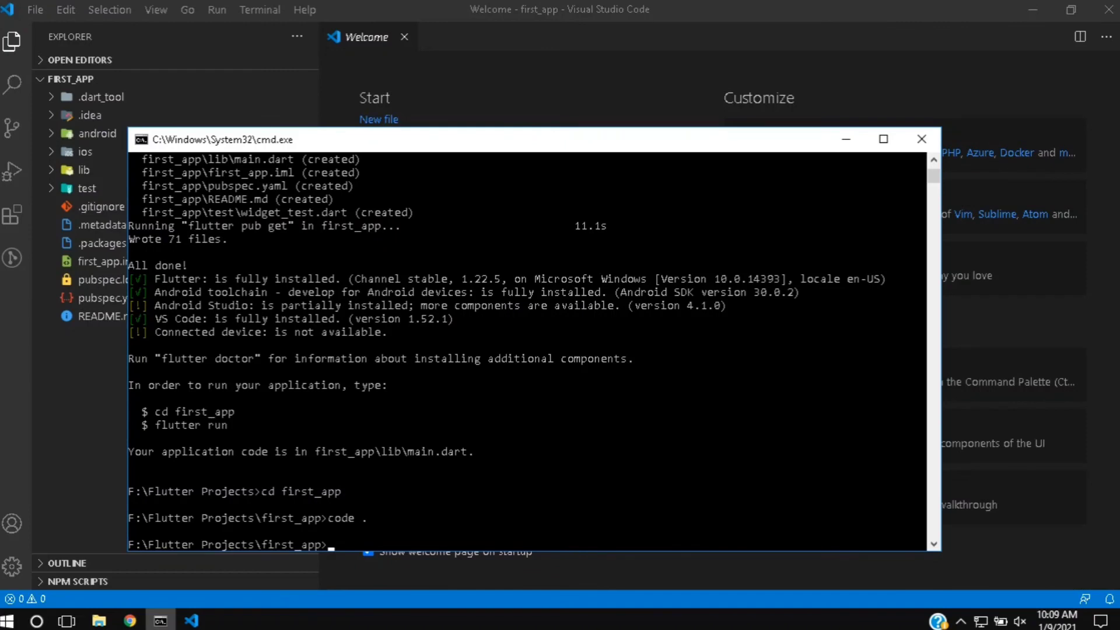
text(flutter run)
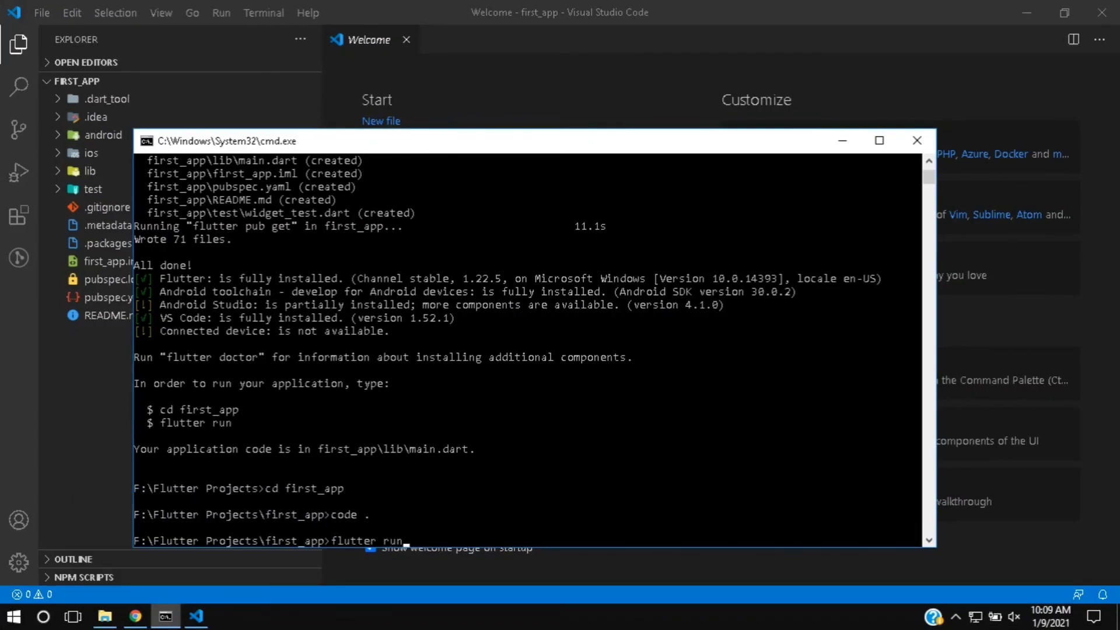
key(Return)
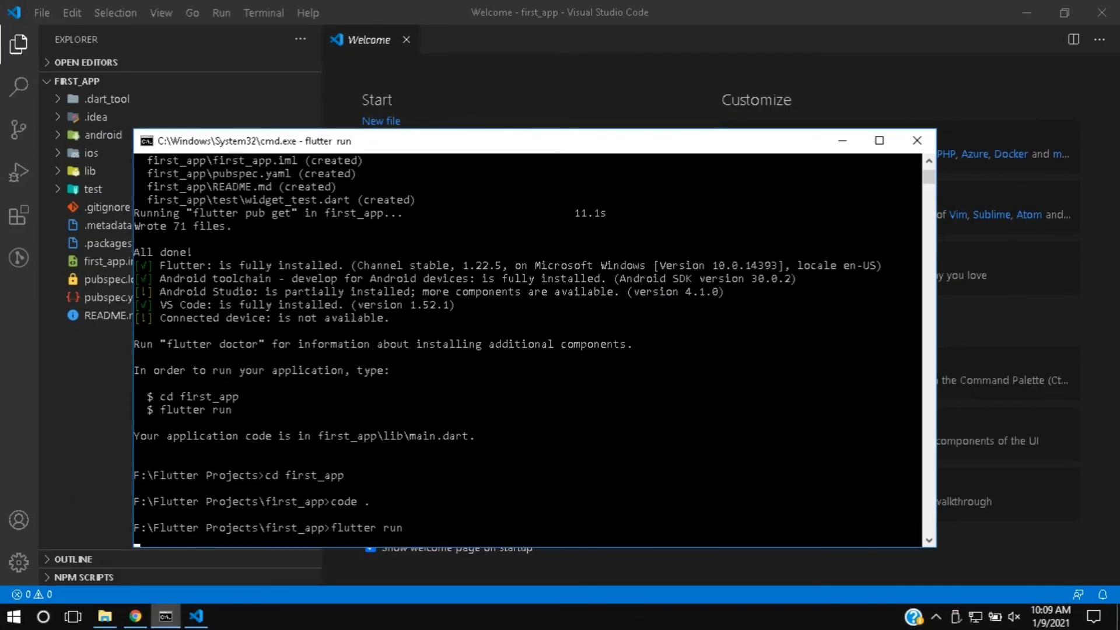